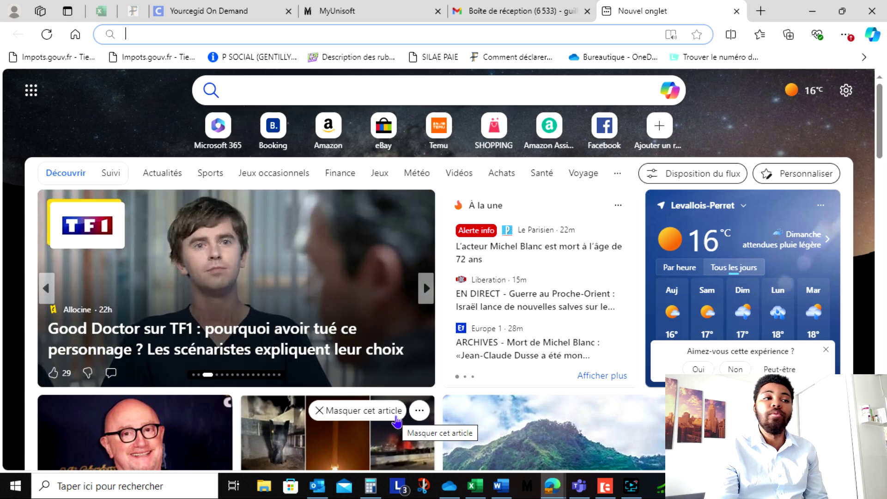
# - Search Bing for 'dv lotterie 2026' to find the Electronic Diversity Visa Program site
pyautogui.click(454, 92)
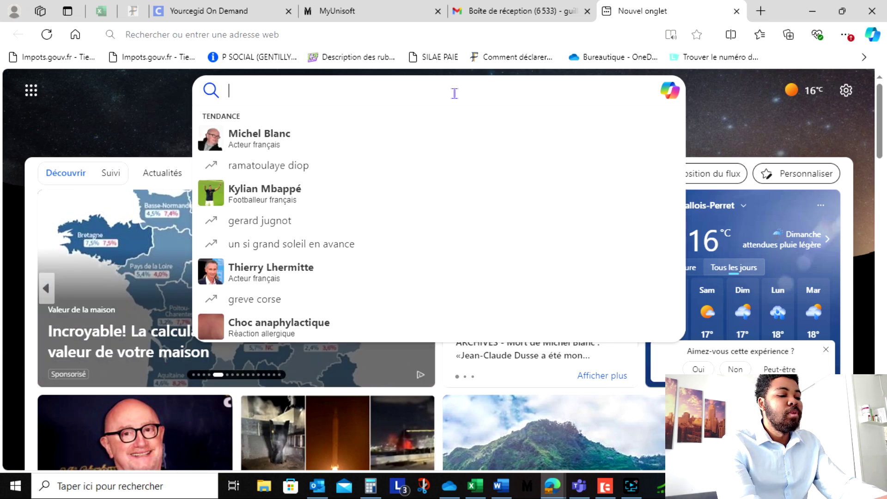
pyautogui.write('dv l')
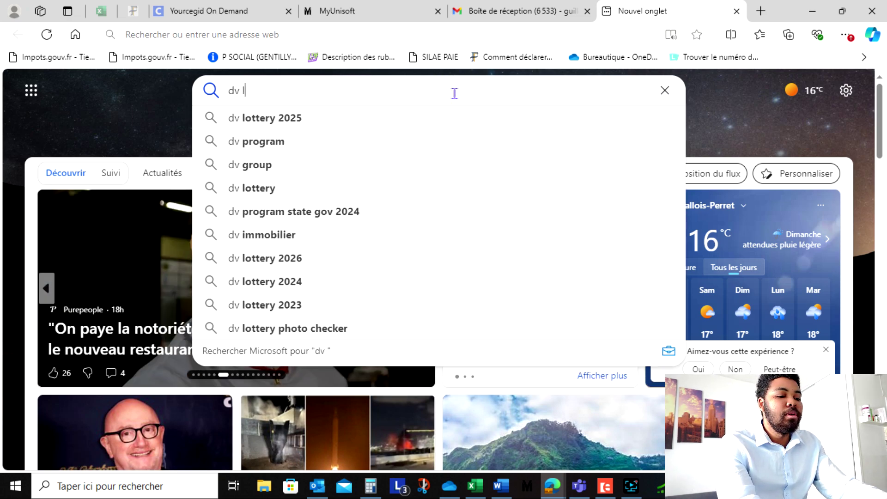
pyautogui.write('otterie')
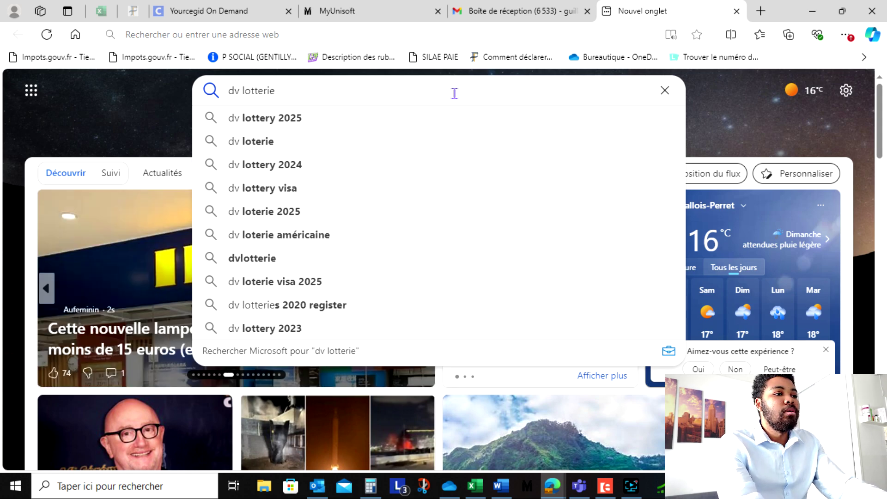
pyautogui.write(' 2026')
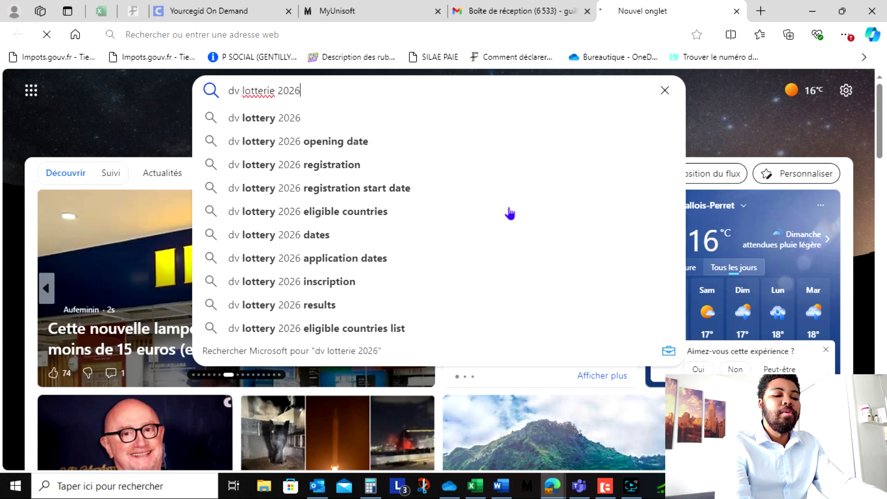
pyautogui.press('Return')
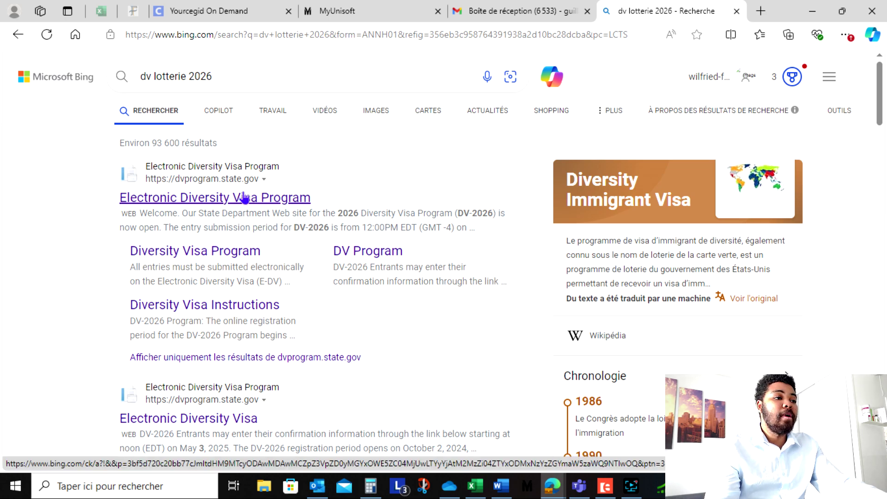
pyautogui.click(631, 486)
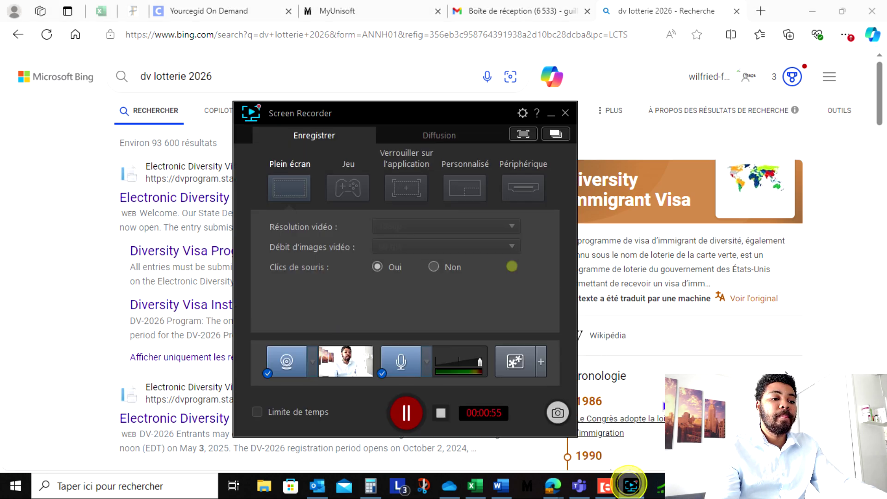
pyautogui.click(406, 413)
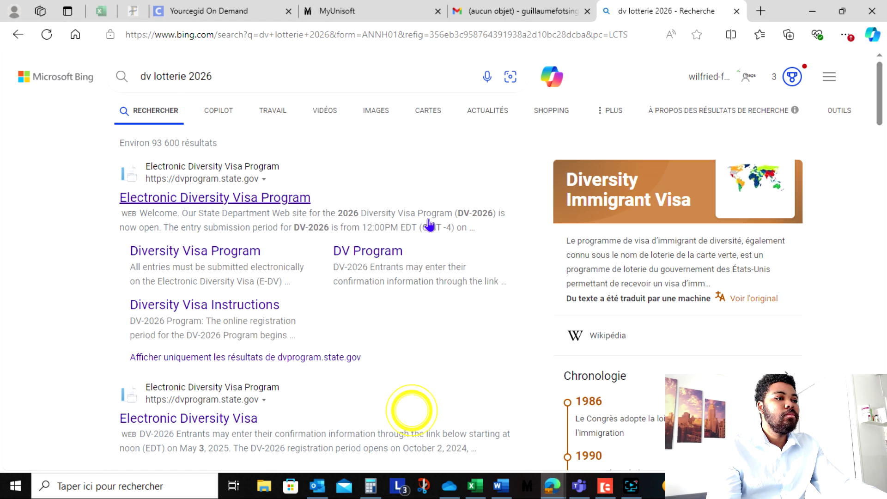
# - Open the official Electronic Diversity Visa Program site and begin a new DV-2026 entry
pyautogui.click(279, 198)
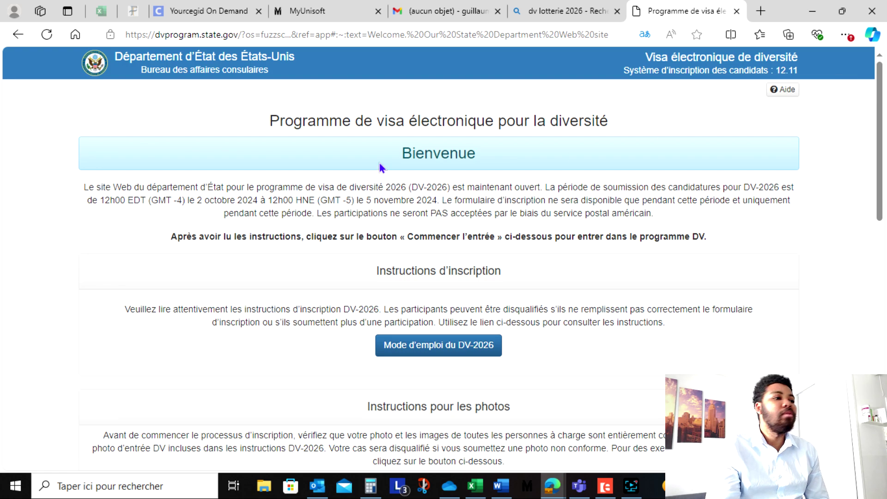
pyautogui.scroll(-2, 431, 140)
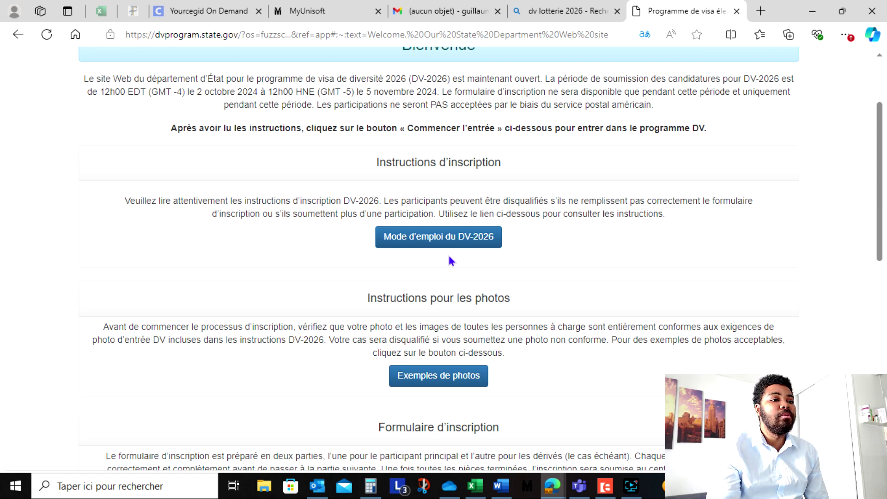
pyautogui.scroll(-2, 454, 252)
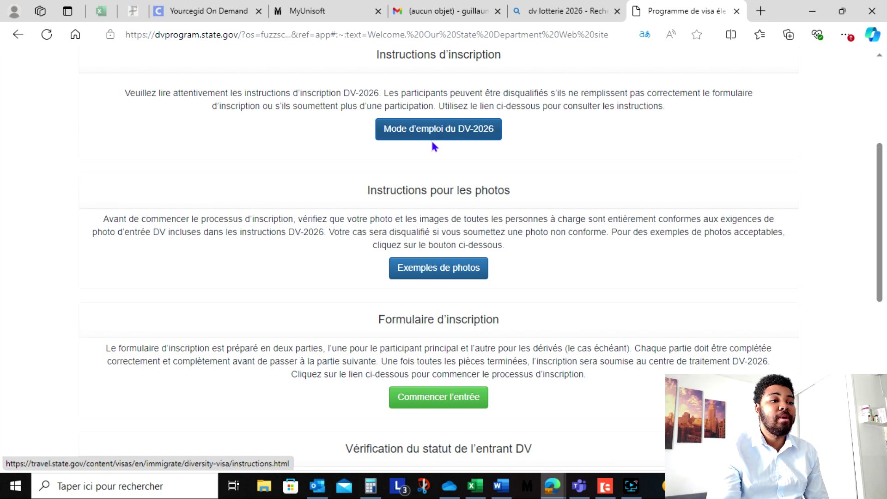
pyautogui.scroll(-2, 453, 152)
pyautogui.scroll(2, 481, 97)
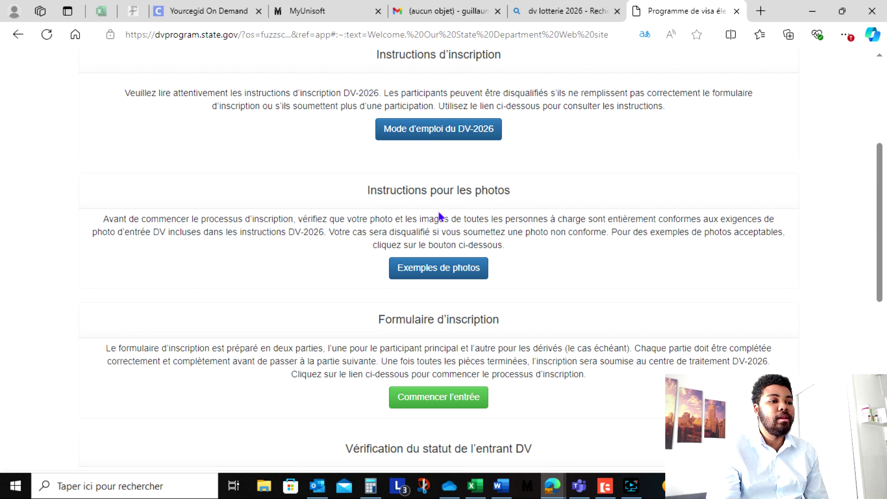
pyautogui.scroll(-2, 454, 206)
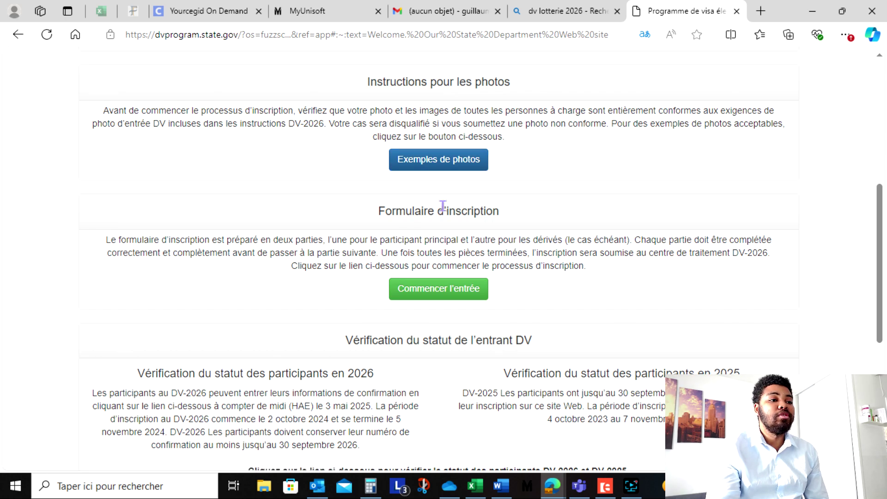
pyautogui.scroll(-2, 443, 205)
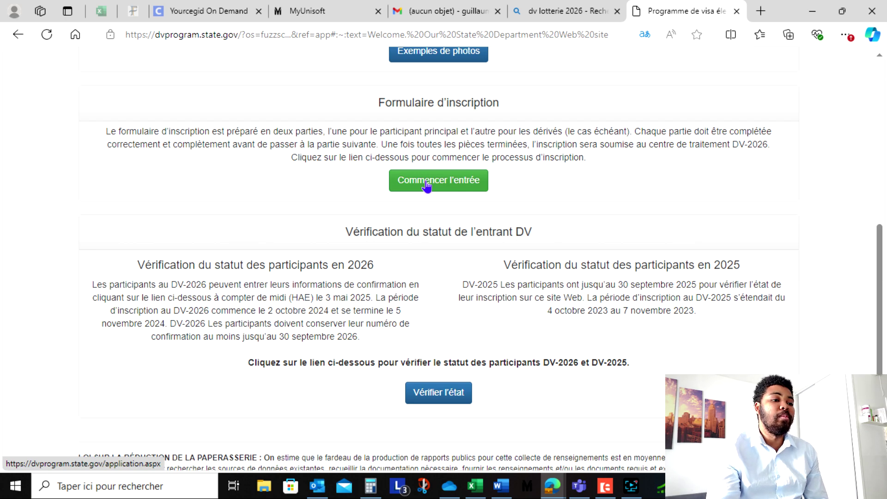
pyautogui.click(435, 182)
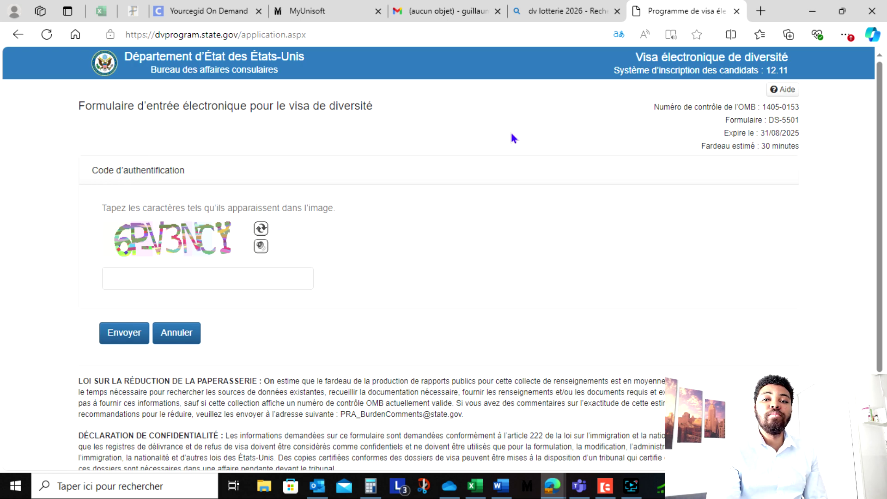
# - Enter the authentication code from the captcha image and submit it
pyautogui.scroll(-3, 366, 194)
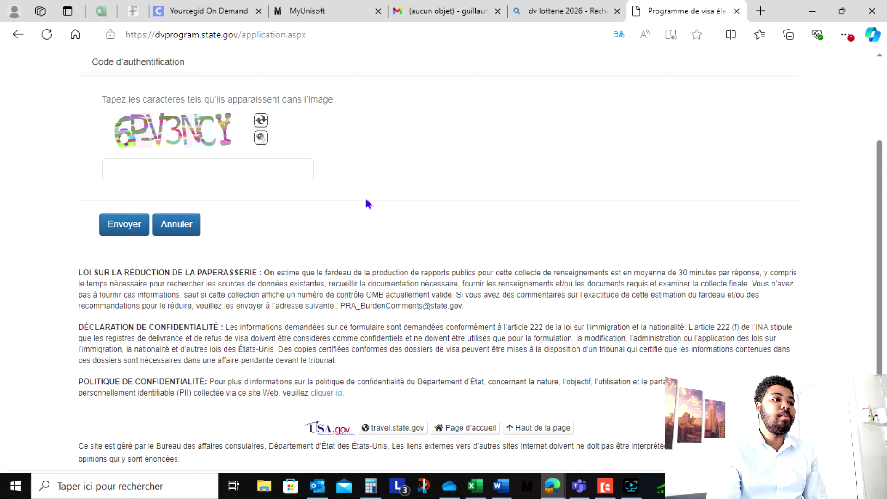
pyautogui.scroll(3, 233, 209)
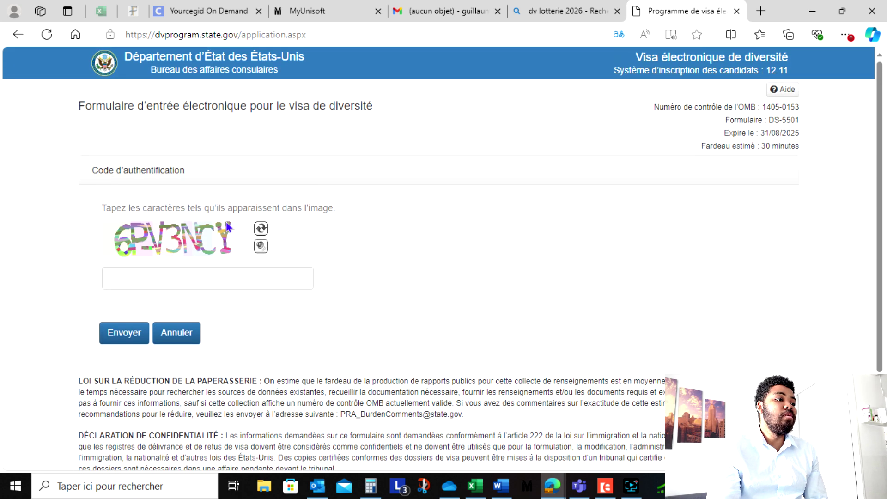
pyautogui.click(188, 275)
pyautogui.write('6')
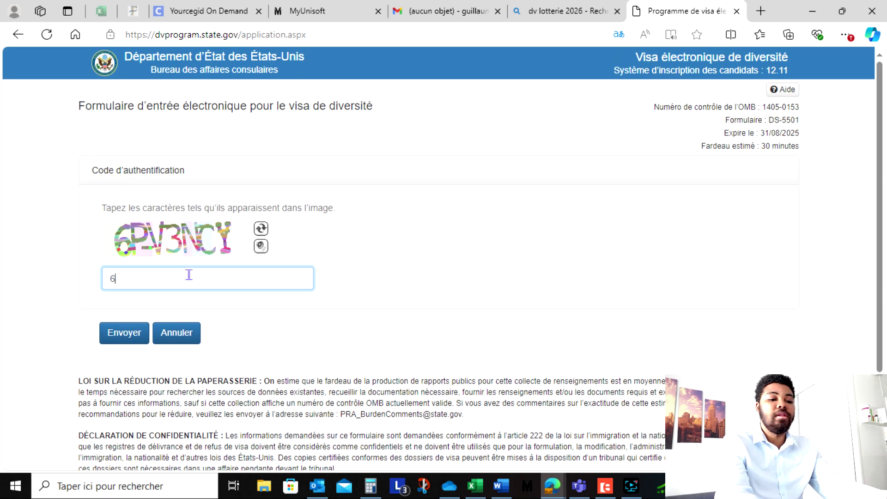
pyautogui.write('P')
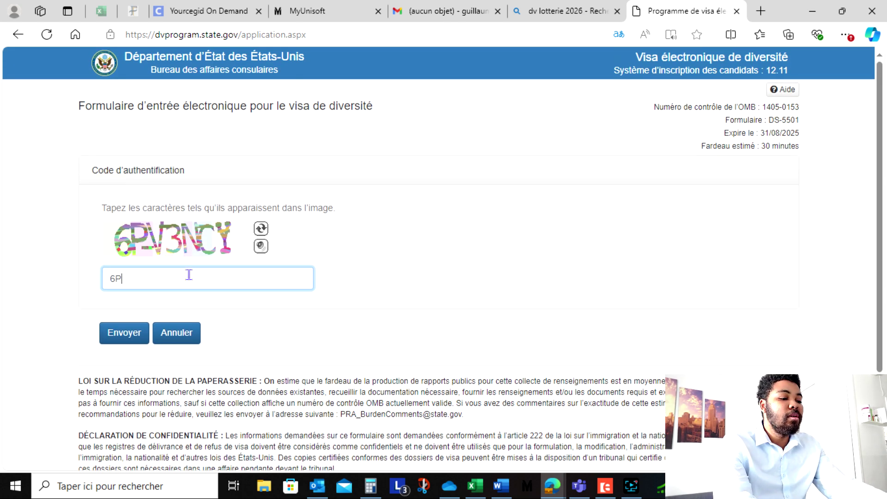
pyautogui.write('V')
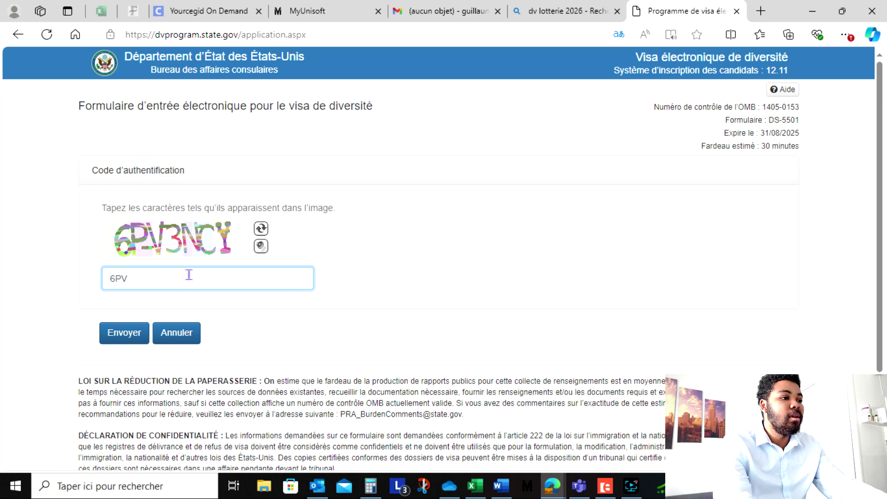
pyautogui.write('3N')
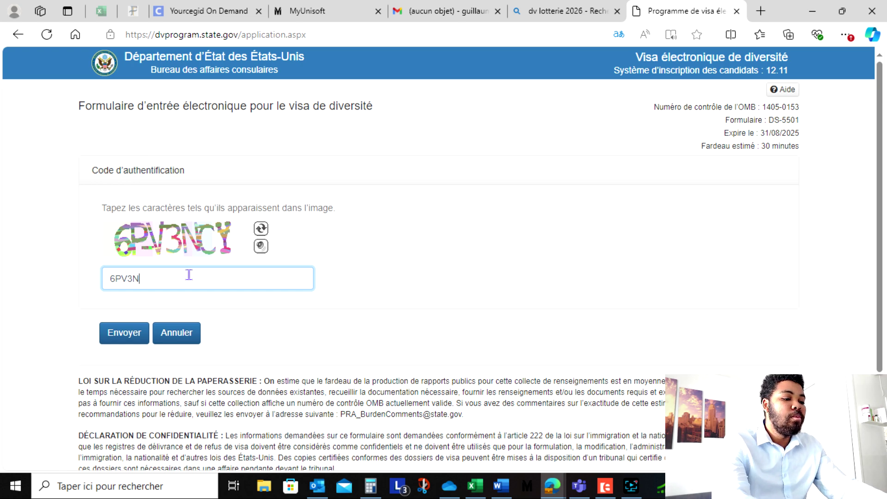
pyautogui.write('CY')
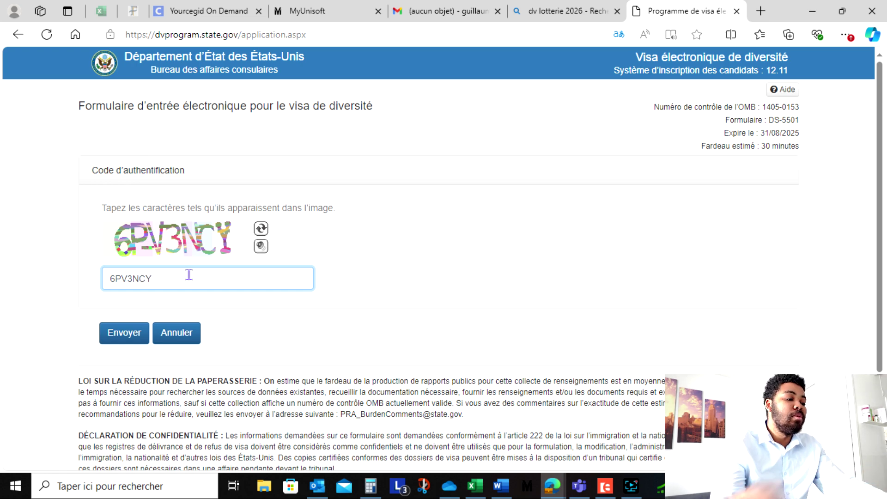
pyautogui.click(121, 336)
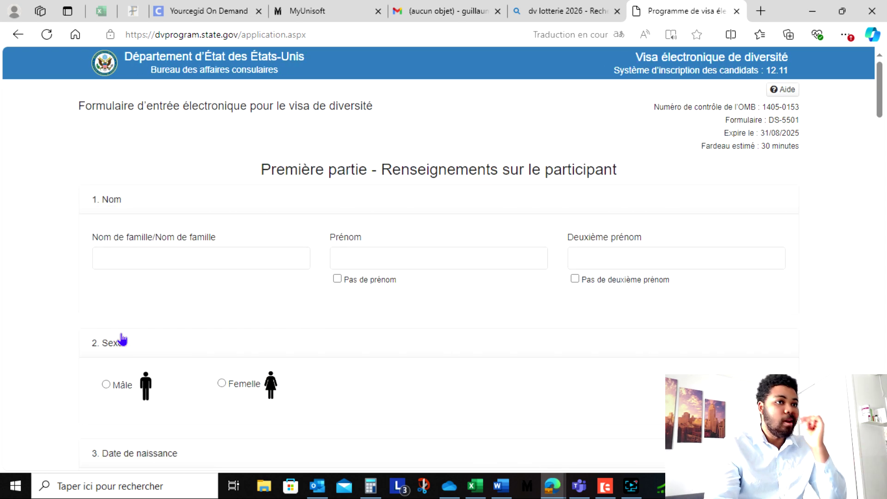
# - Fill in the entrant's surname and first name, and mark no middle name
pyautogui.click(161, 255)
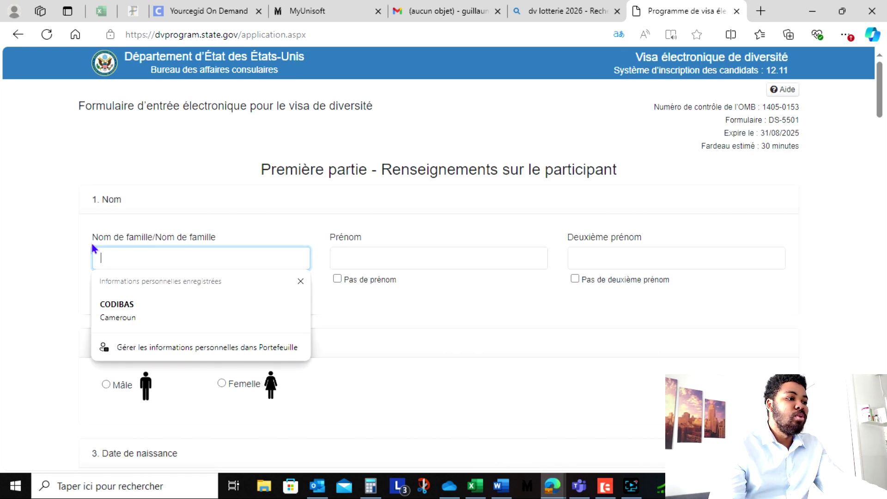
pyautogui.click(133, 310)
pyautogui.click(366, 268)
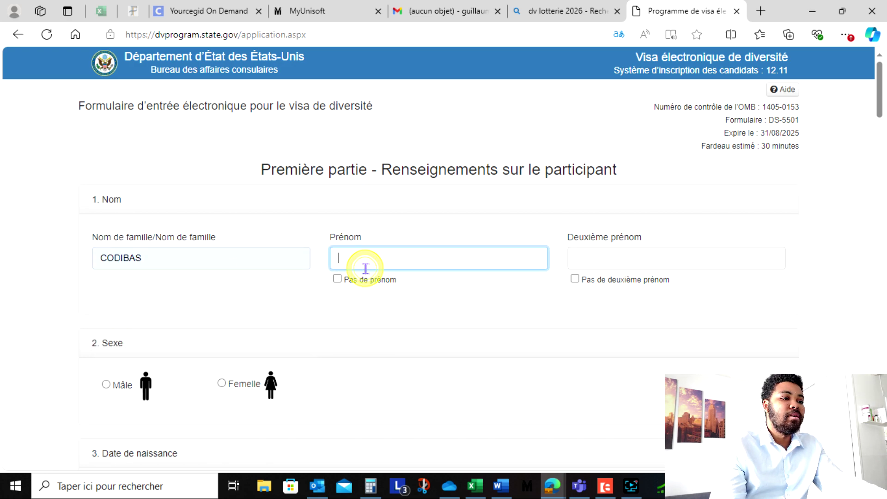
pyautogui.write('thier')
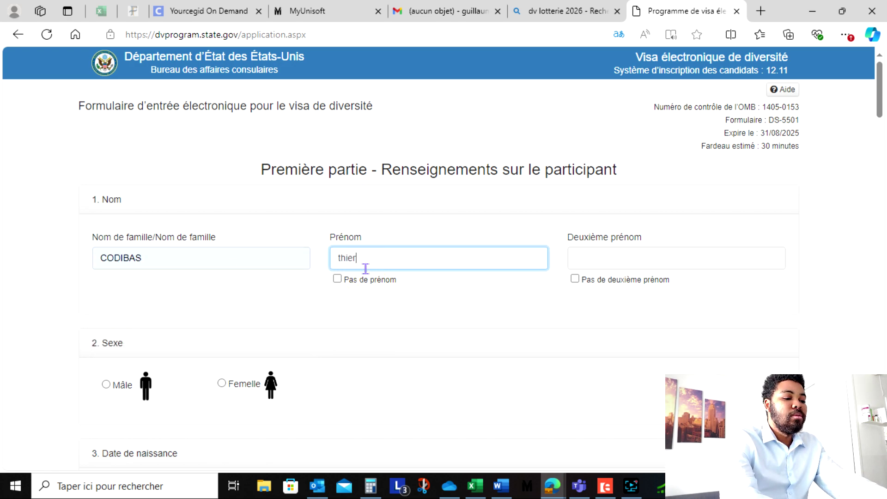
pyautogui.write('ry')
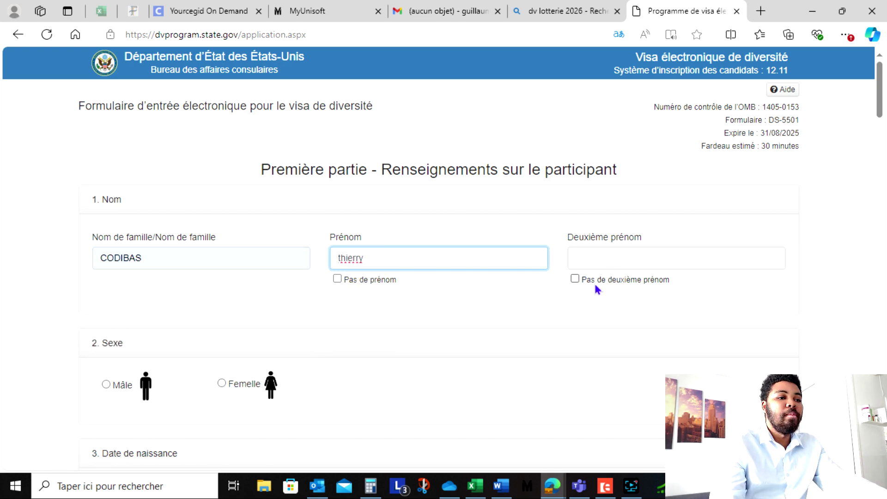
pyautogui.click(575, 279)
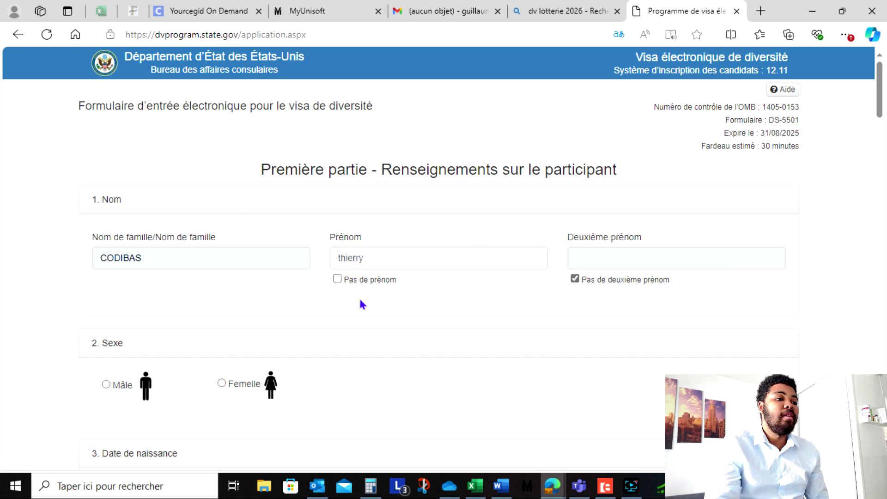
pyautogui.scroll(-3, 296, 292)
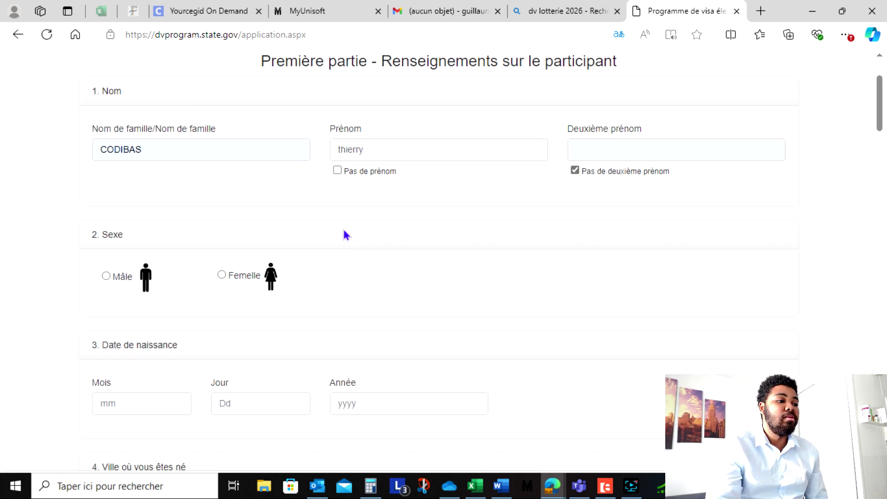
pyautogui.scroll(-2, 258, 231)
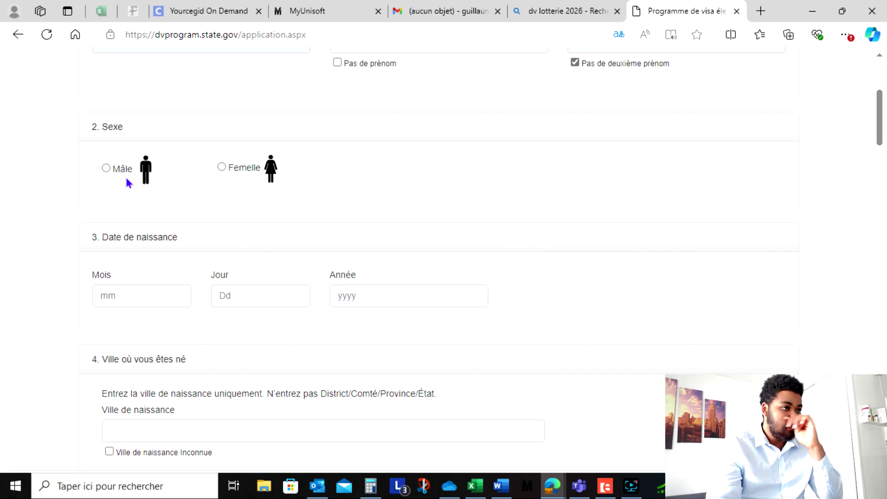
pyautogui.click(107, 168)
pyautogui.scroll(-2, 144, 287)
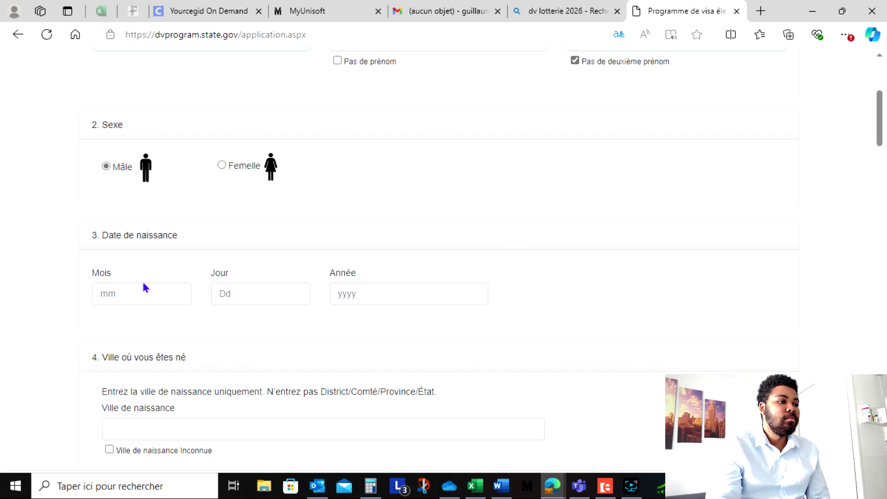
pyautogui.click(145, 195)
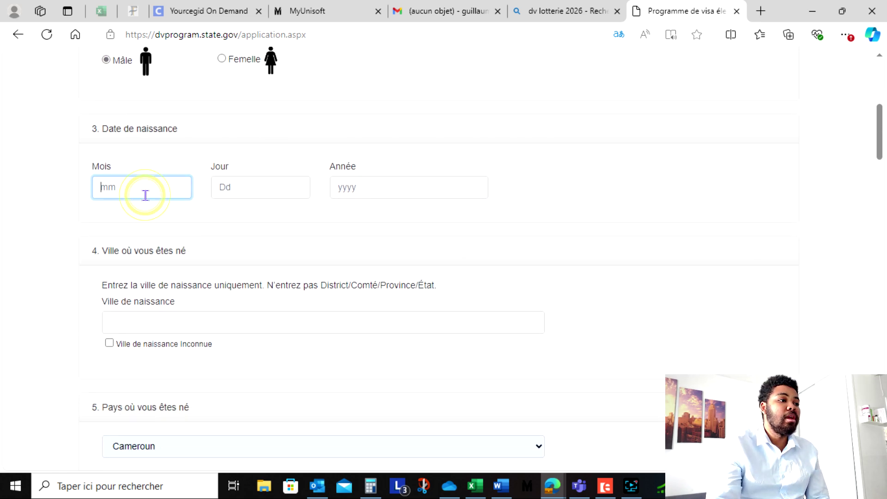
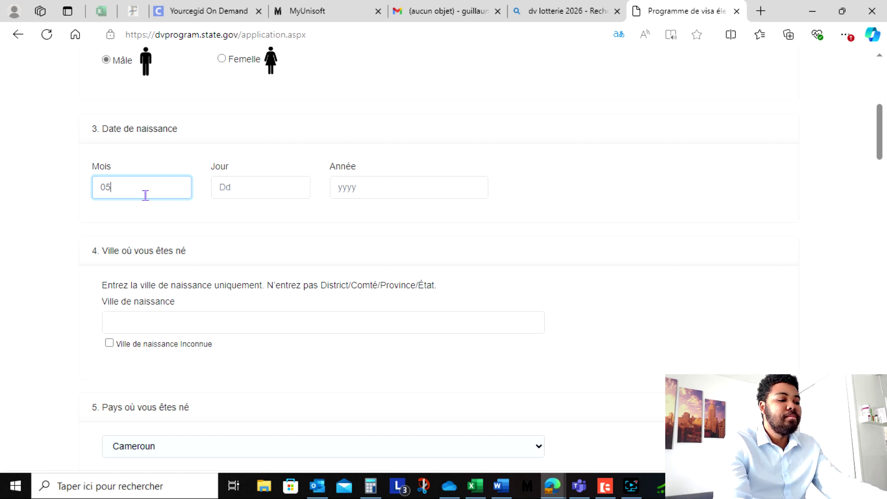
pyautogui.press('Tab')
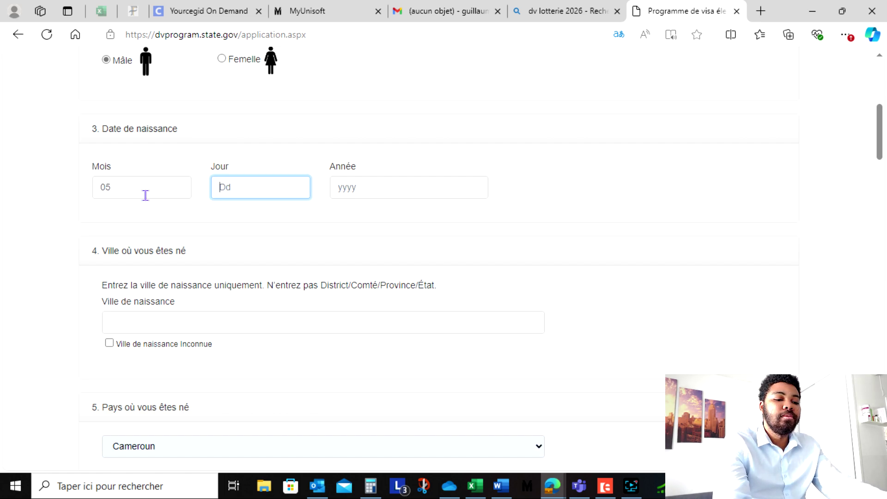
pyautogui.press('Tab')
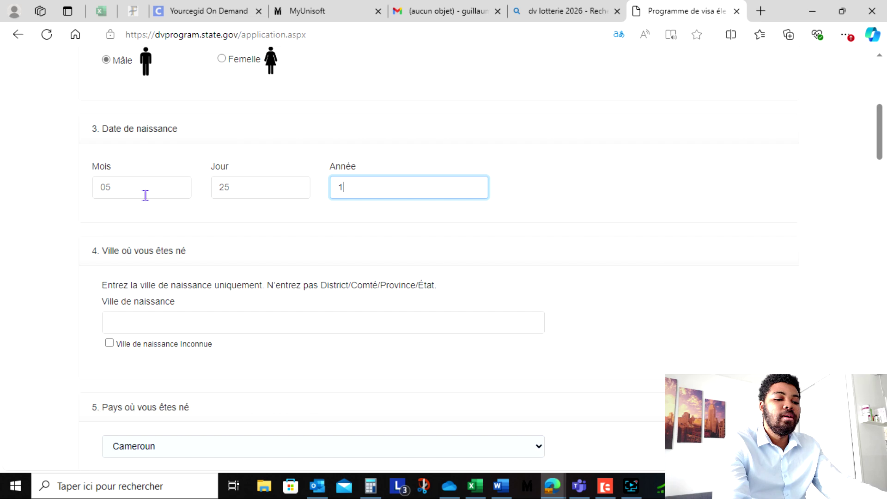
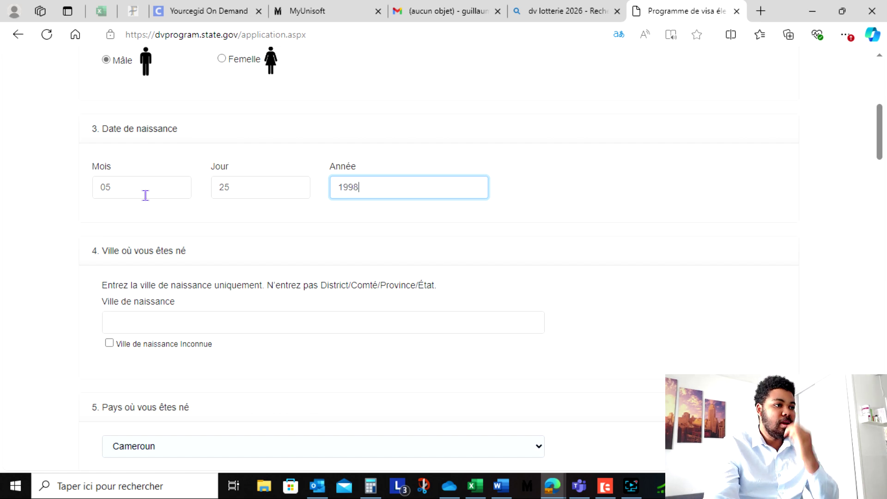
# - Enter douala as the city of birth
pyautogui.scroll(-2, 151, 217)
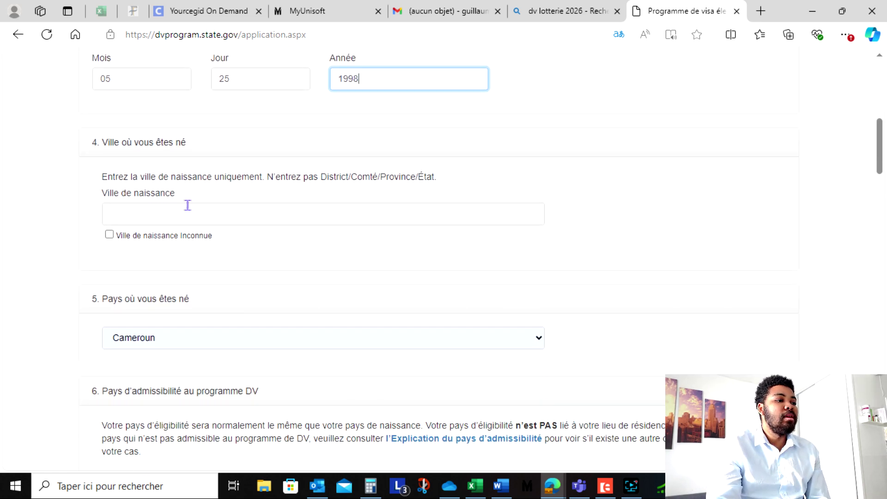
pyautogui.click(266, 213)
pyautogui.write('douala')
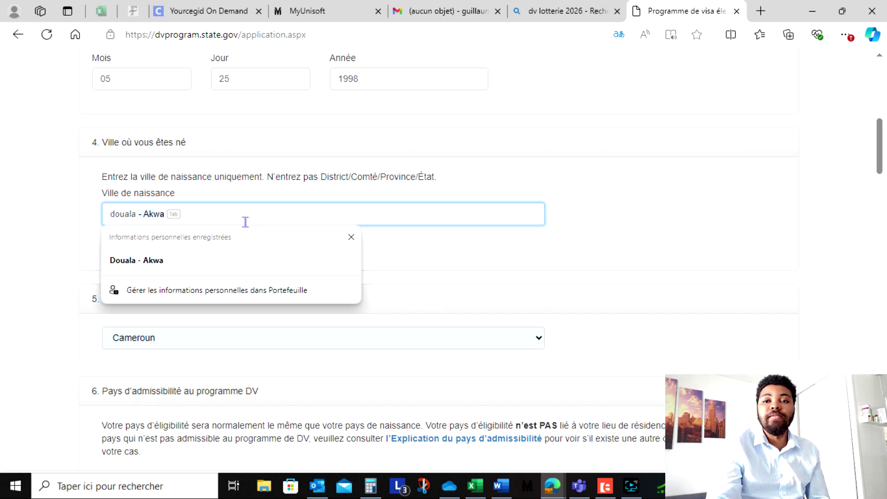
pyautogui.click(521, 253)
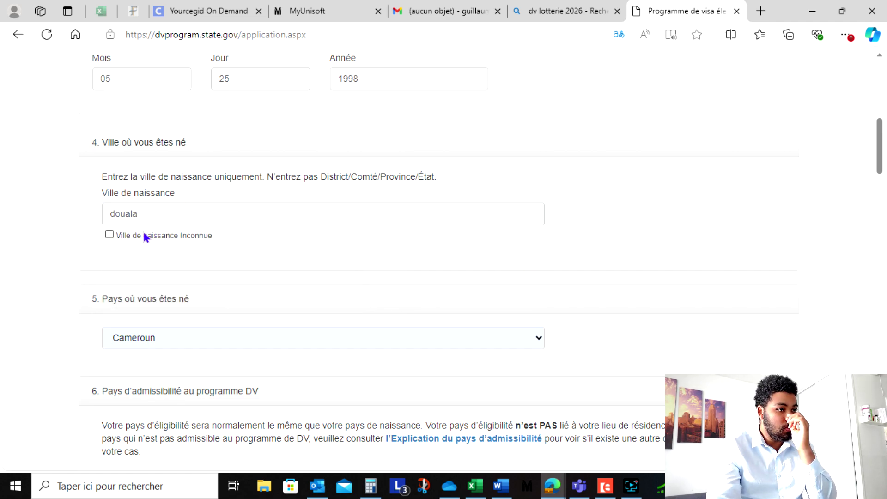
pyautogui.scroll(-2, 246, 271)
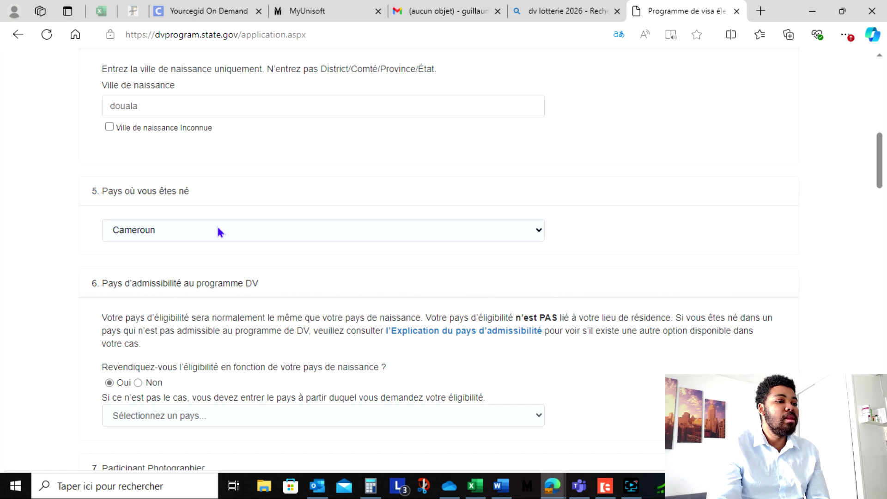
pyautogui.click(215, 226)
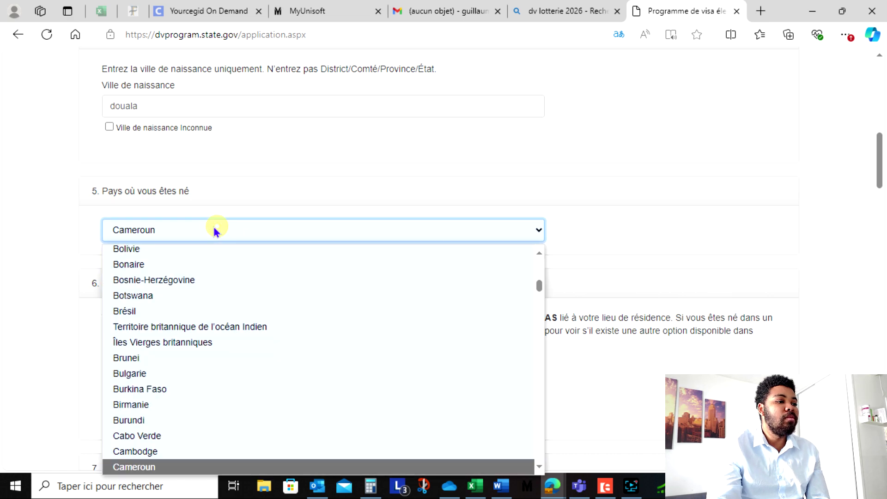
pyautogui.click(174, 471)
pyautogui.scroll(-2, 244, 303)
pyautogui.scroll(-2, 255, 289)
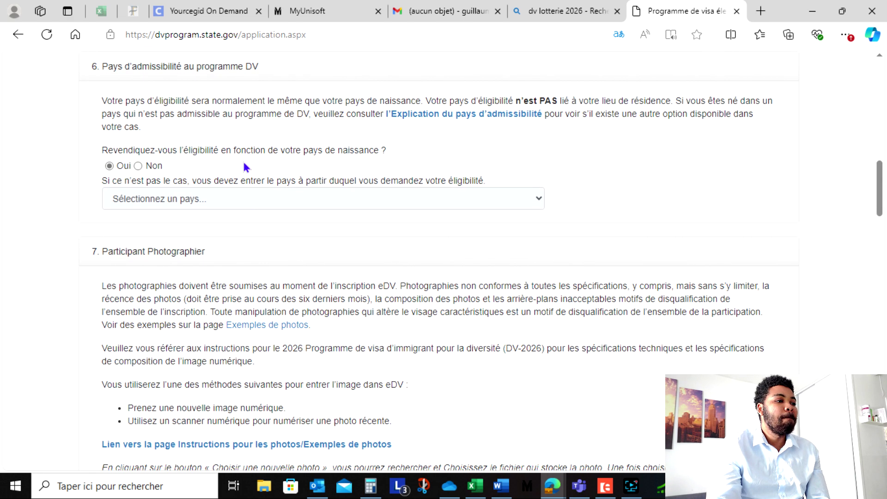
pyautogui.scroll(2, 217, 111)
pyautogui.click(234, 124)
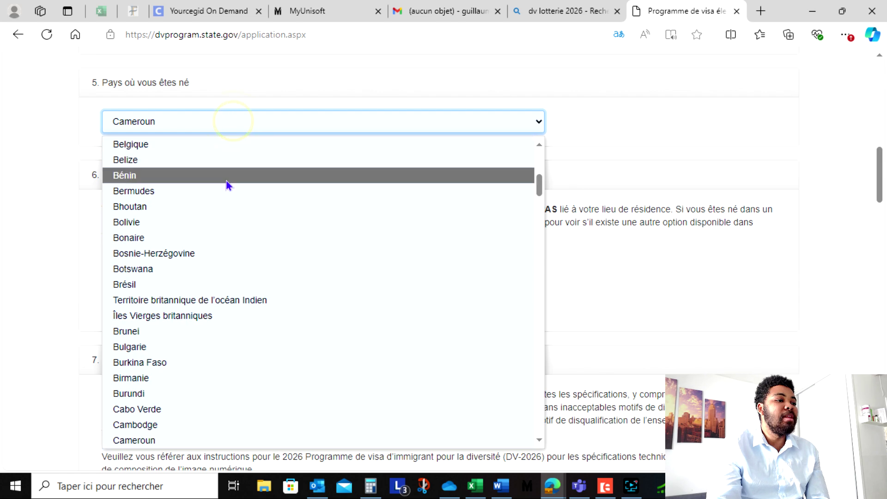
pyautogui.scroll(-15, 214, 341)
pyautogui.scroll(-5, 214, 331)
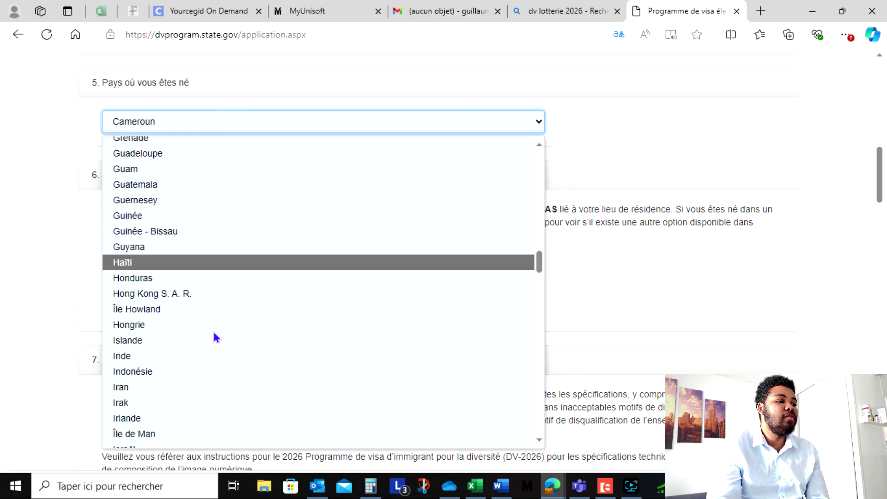
pyautogui.scroll(-6, 217, 312)
pyautogui.scroll(-12, 225, 309)
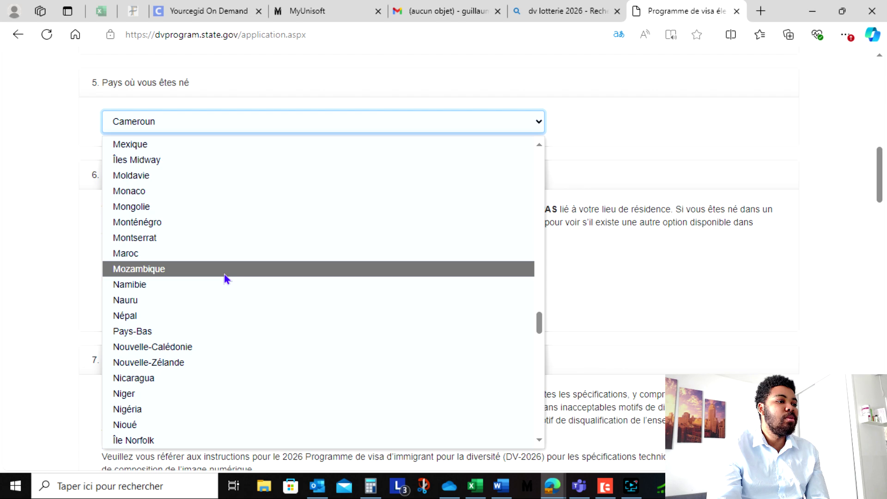
pyautogui.scroll(-2, 223, 271)
pyautogui.click(164, 304)
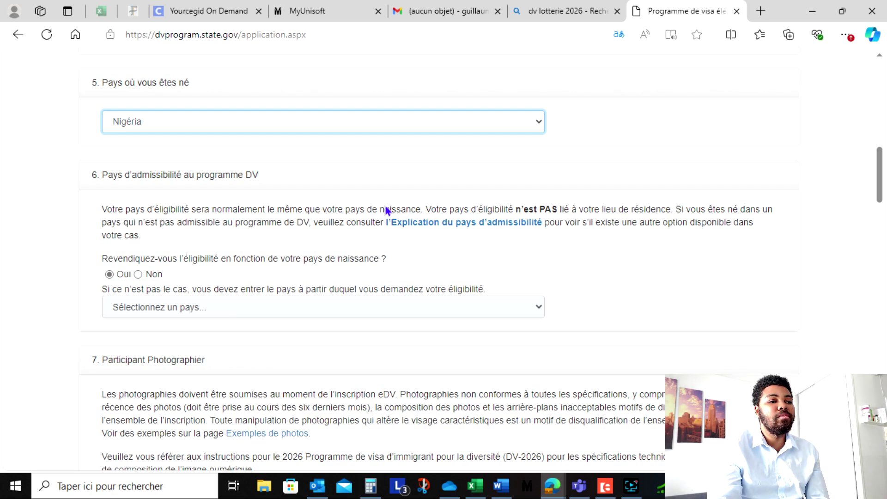
pyautogui.scroll(-5, 471, 292)
pyautogui.scroll(-12, 470, 291)
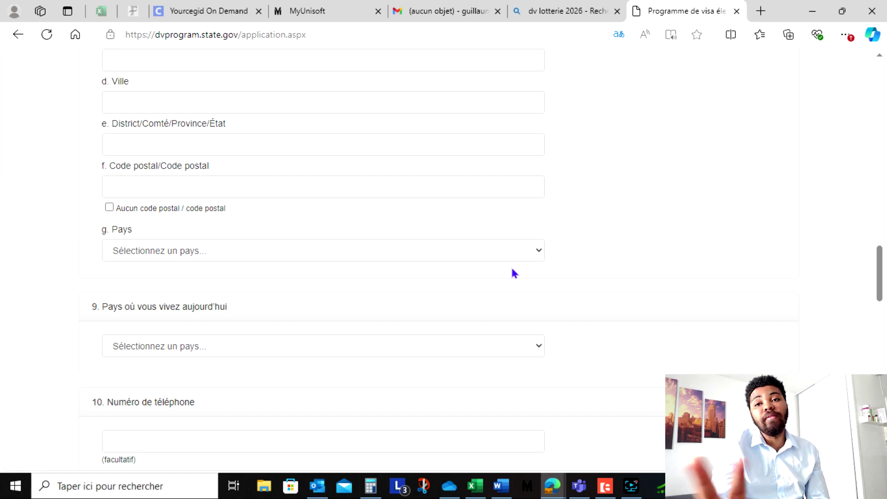
pyautogui.scroll(17, 511, 265)
pyautogui.scroll(7, 472, 257)
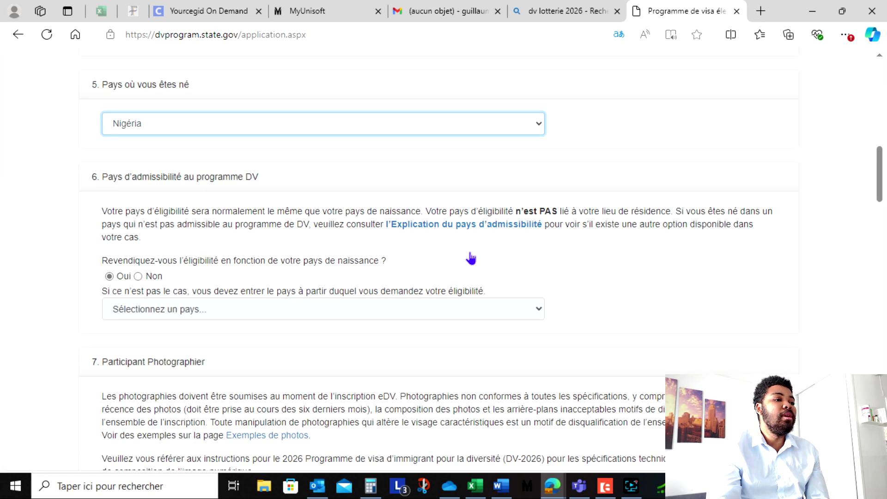
pyautogui.scroll(-5, 272, 238)
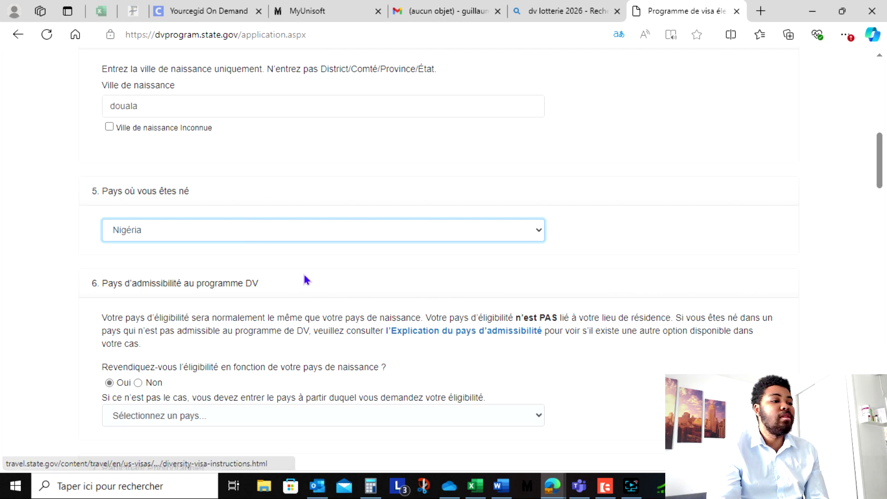
pyautogui.click(241, 231)
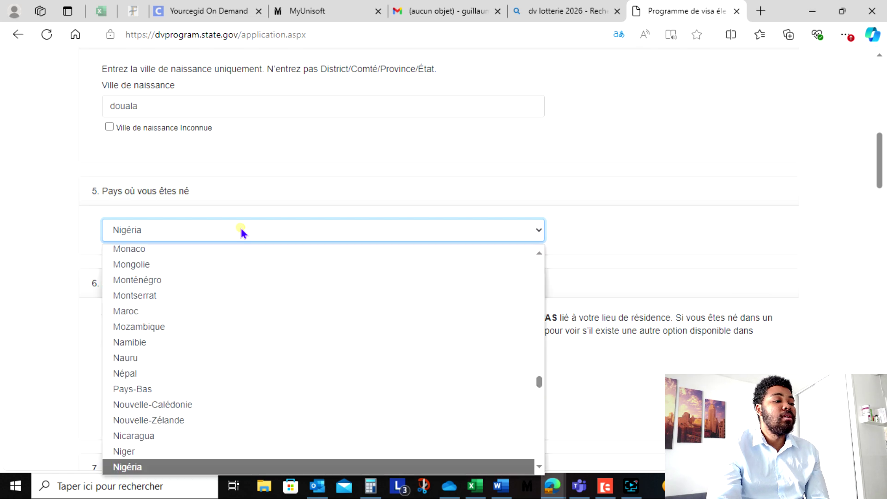
pyautogui.scroll(15, 174, 301)
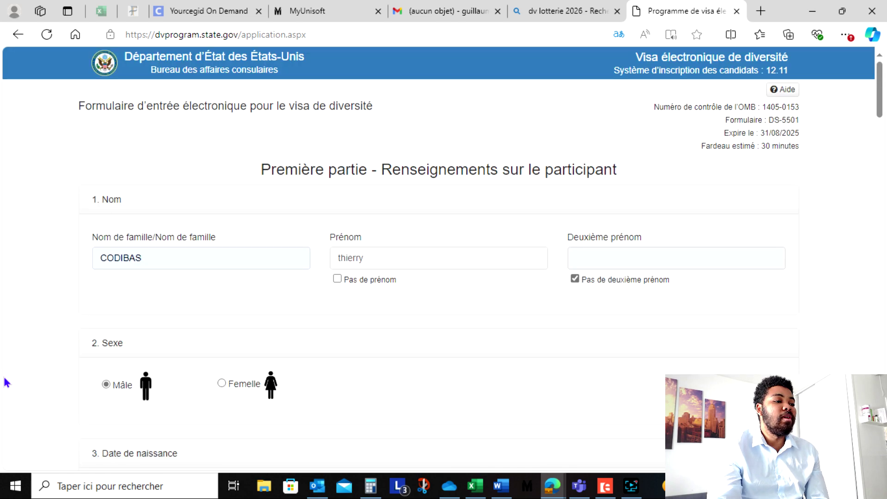
pyautogui.scroll(-8, 301, 312)
pyautogui.click(190, 329)
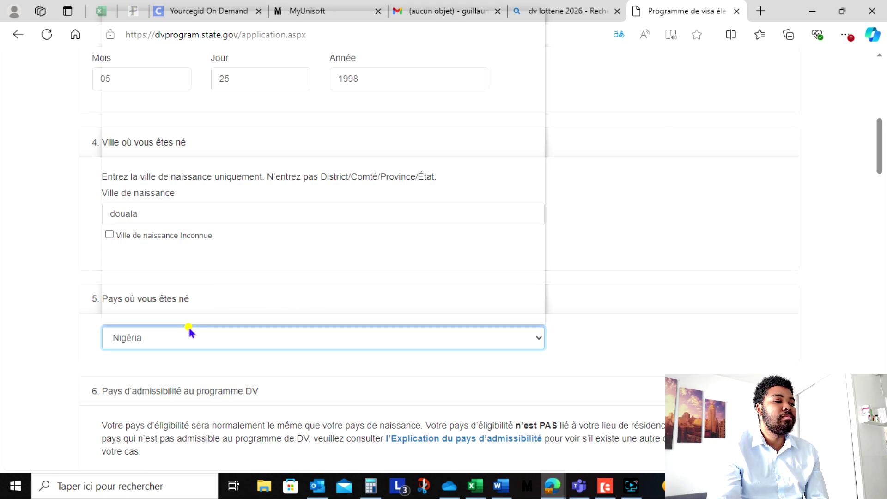
pyautogui.scroll(20, 213, 208)
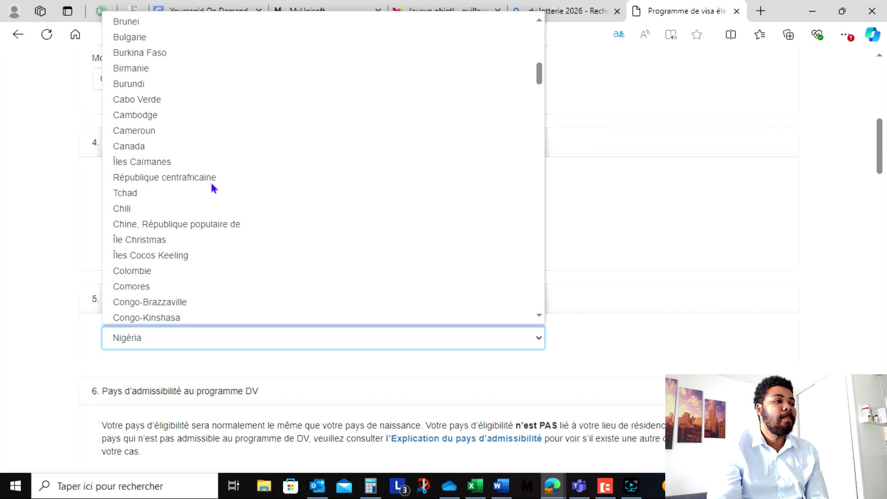
pyautogui.click(175, 130)
pyautogui.scroll(-7, 247, 317)
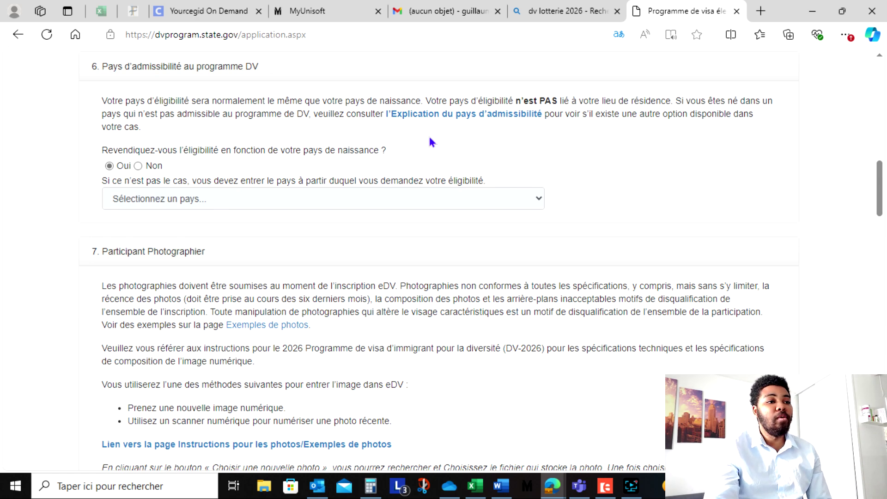
# - Upload 1000109586.jpg as the entrant's photo
pyautogui.scroll(-2, 425, 185)
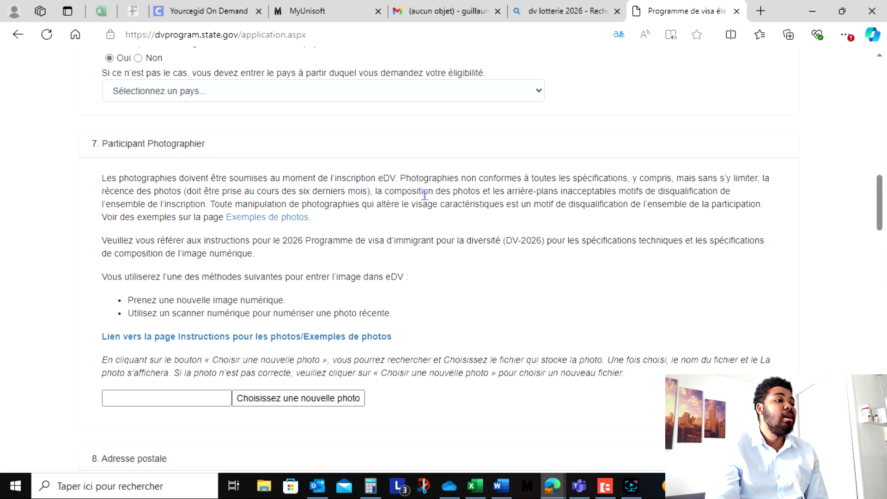
pyautogui.scroll(-2, 424, 194)
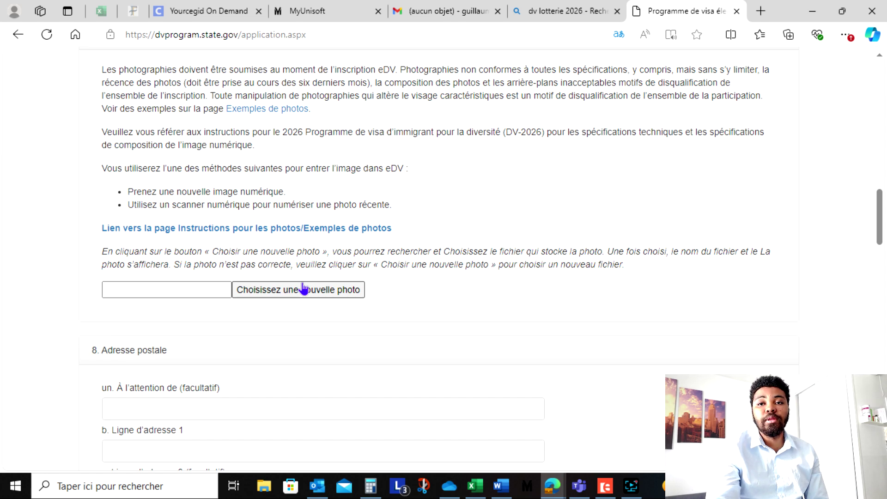
pyautogui.click(303, 289)
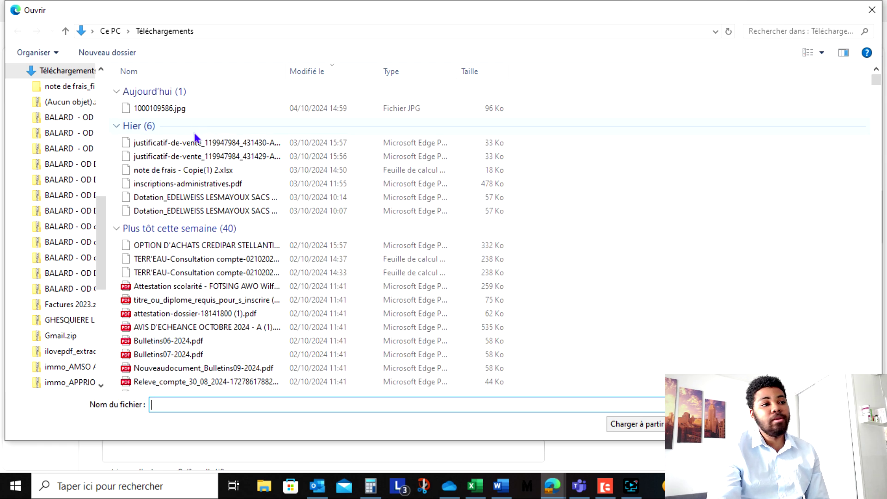
pyautogui.click(185, 108)
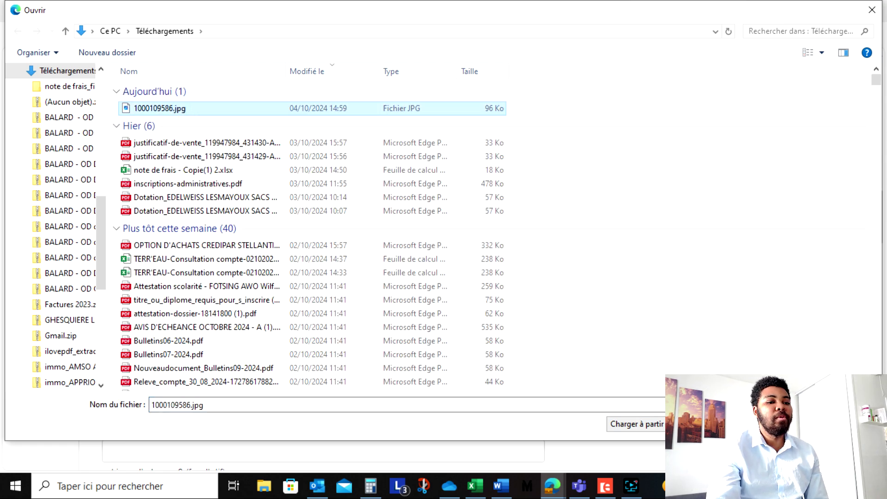
pyautogui.press('Return')
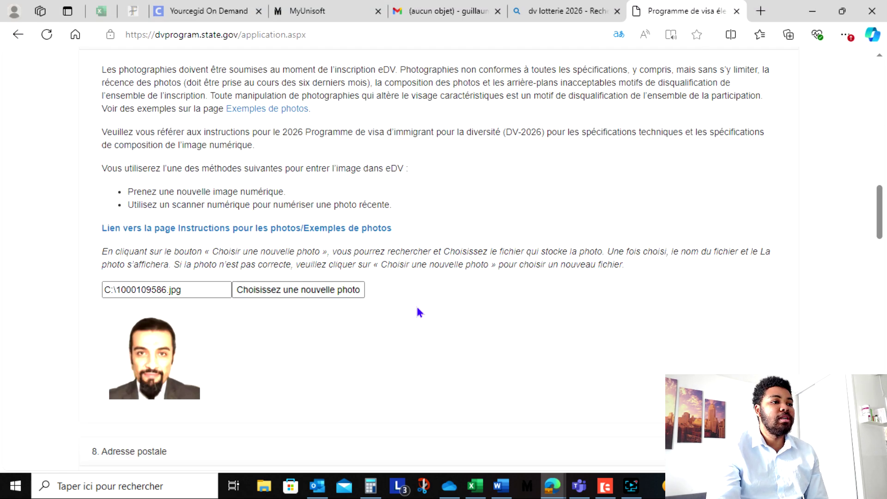
pyautogui.scroll(-5, 418, 308)
pyautogui.scroll(-3, 413, 254)
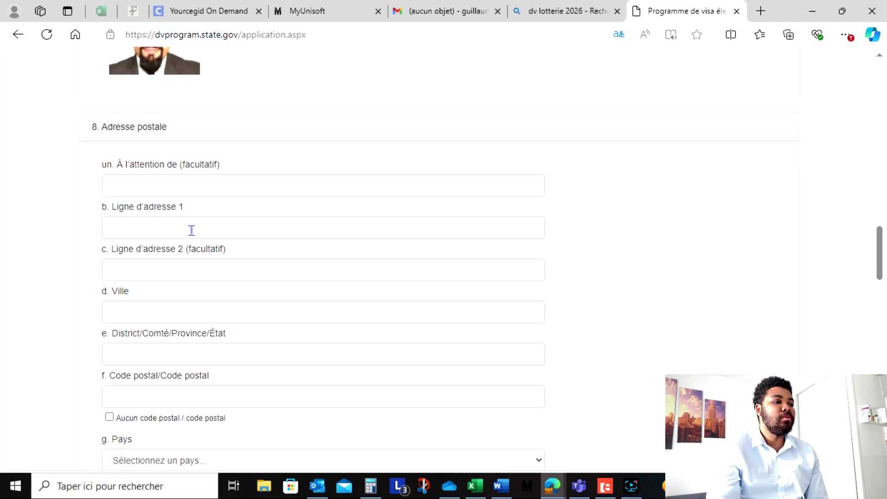
# - Enter Bonamon as address line 1 and douala as the city
pyautogui.click(206, 221)
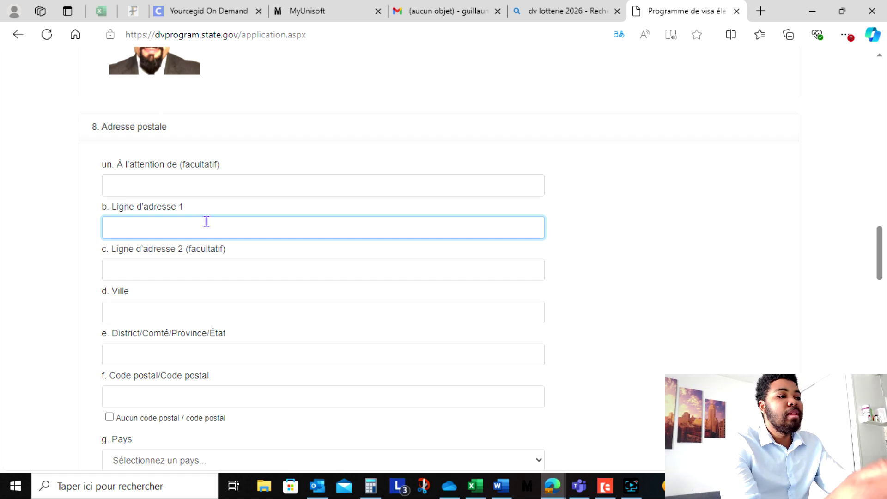
pyautogui.write('douala')
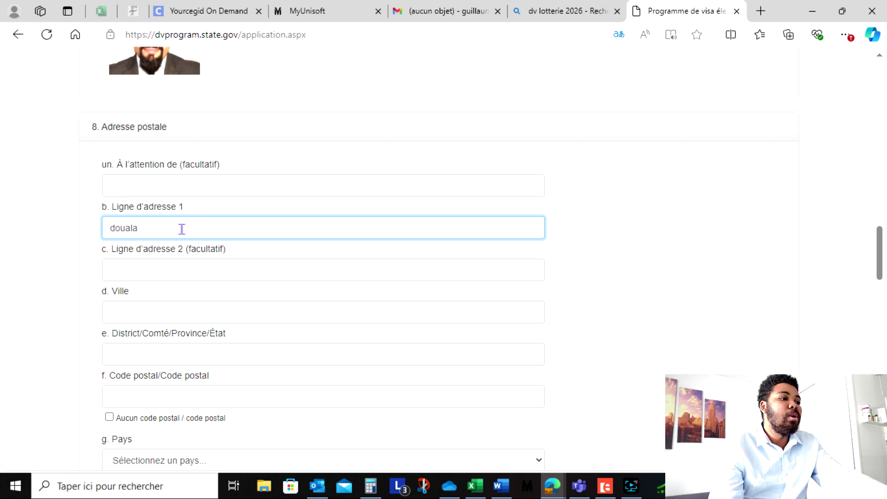
pyautogui.moveTo(181, 228); pyautogui.dragTo(90, 230)
pyautogui.write('Bo')
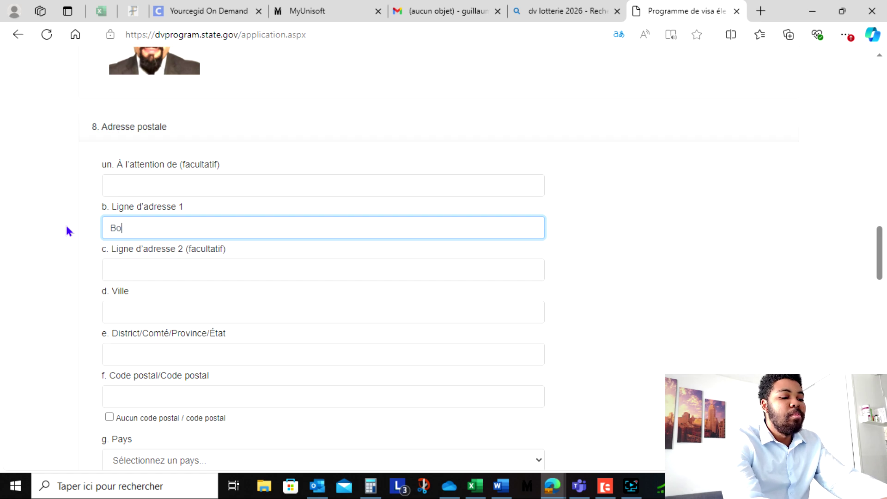
pyautogui.write('namon')
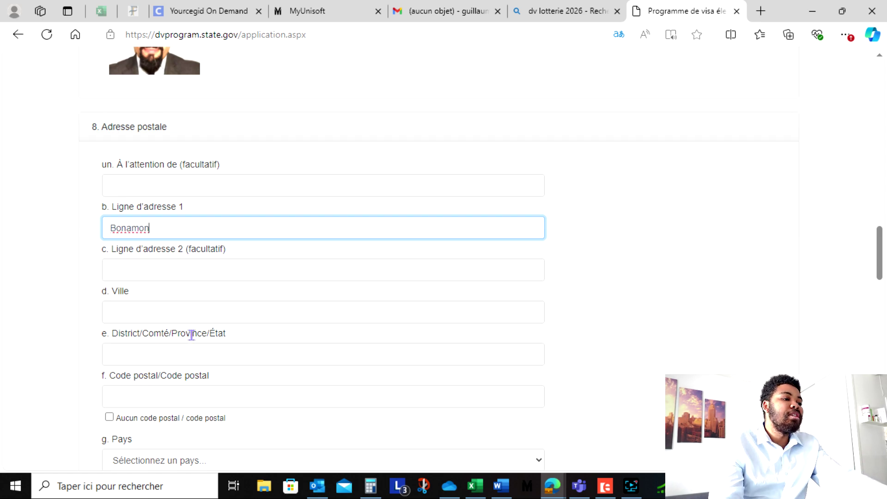
pyautogui.click(187, 303)
pyautogui.write('douala')
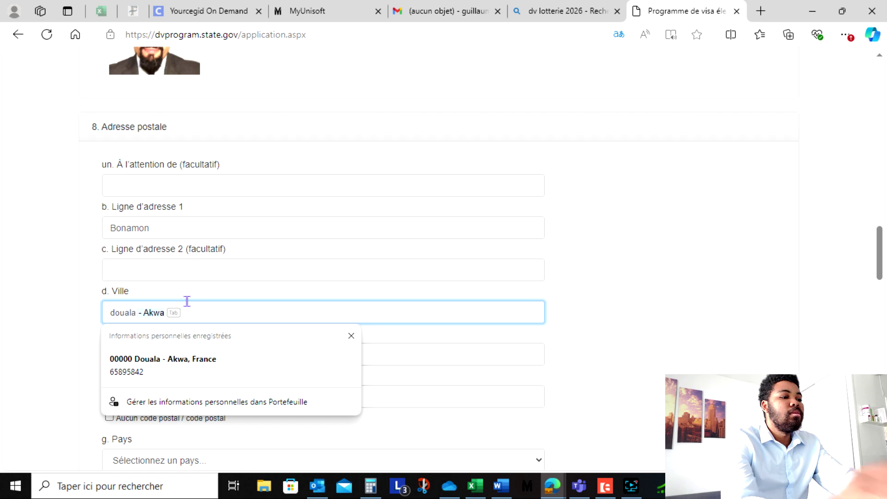
pyautogui.press('Down')
pyautogui.click(585, 364)
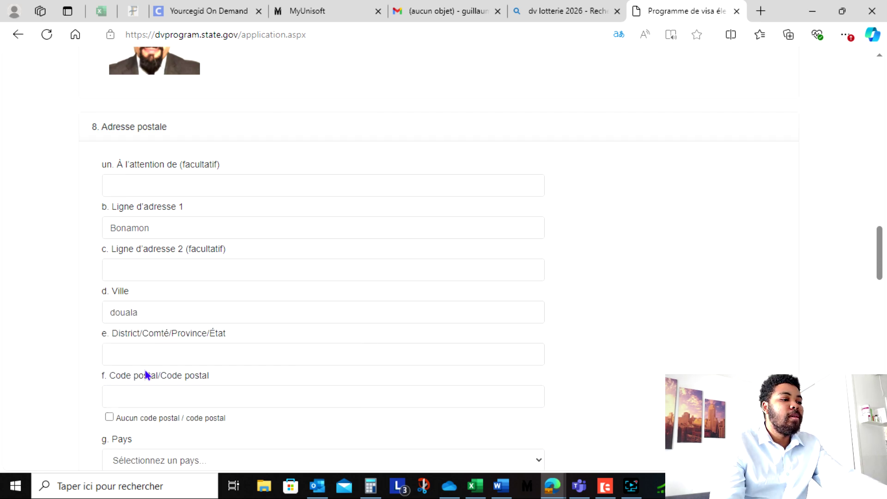
pyautogui.scroll(-2, 146, 370)
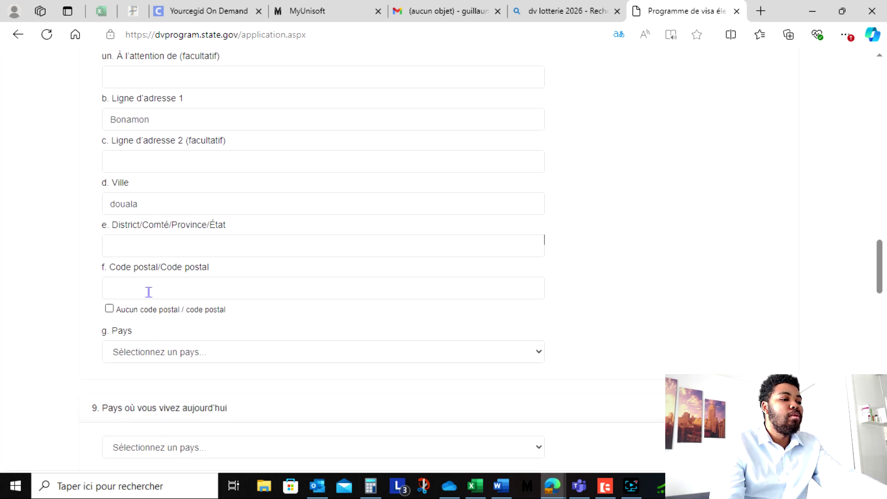
# - Set the district to littoral, tick no postal code, and choose Cameroun as country
pyautogui.click(183, 248)
pyautogui.write('littoral')
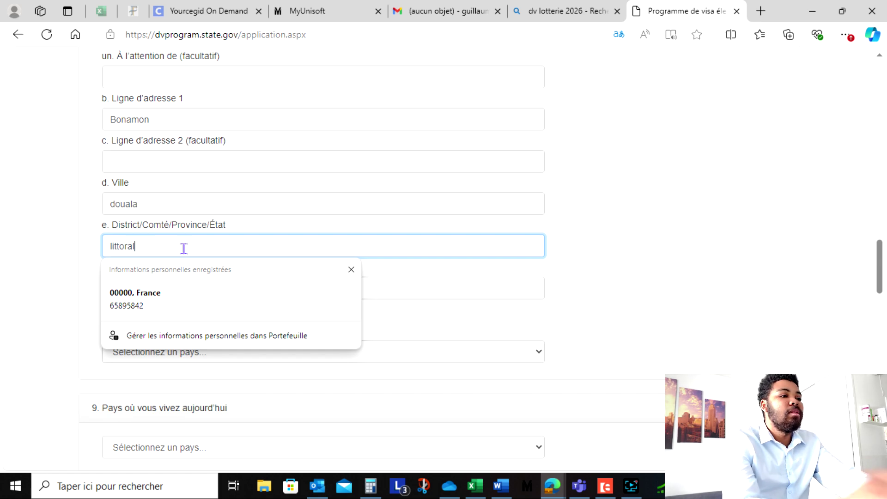
pyautogui.click(647, 257)
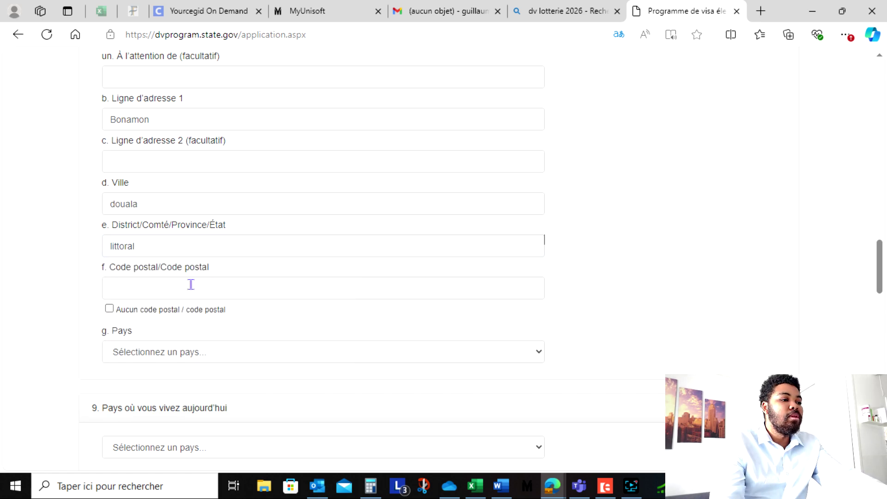
pyautogui.click(109, 309)
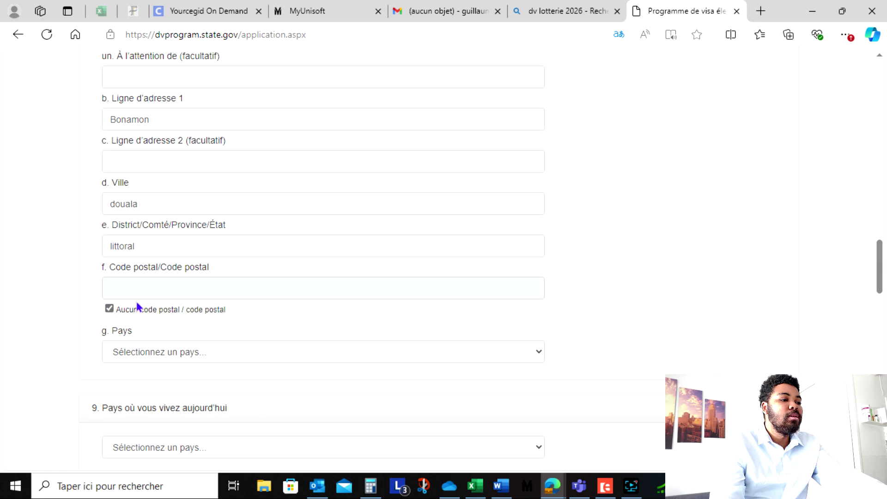
pyautogui.scroll(-2, 135, 309)
pyautogui.click(219, 245)
pyautogui.press('c')
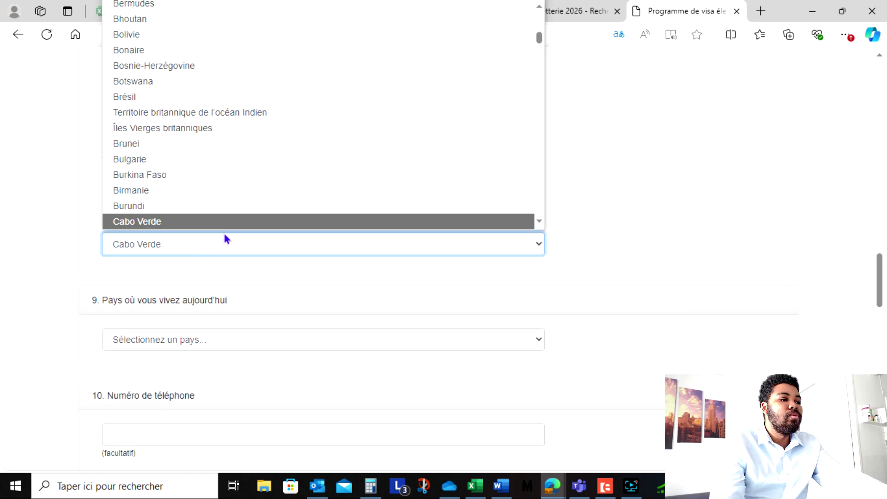
pyautogui.scroll(-2, 224, 234)
pyautogui.scroll(1, 209, 203)
pyautogui.scroll(2, 194, 222)
pyautogui.click(184, 245)
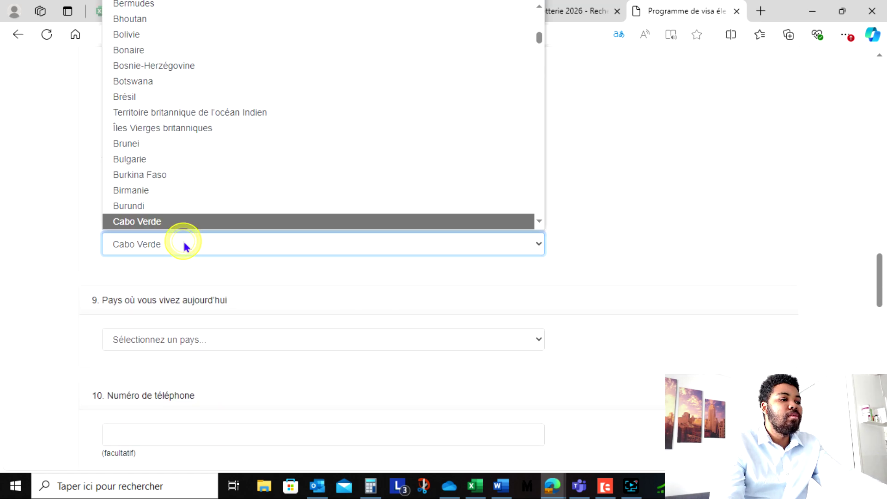
pyautogui.scroll(-2, 181, 190)
pyautogui.click(157, 145)
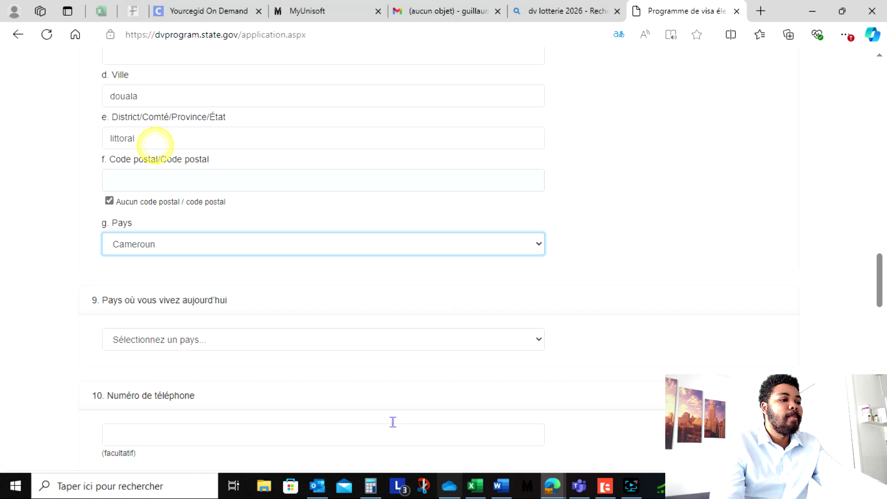
pyautogui.scroll(-2, 321, 343)
# - Choose Cameroun as the country of current residence, leaving the phone number empty
pyautogui.click(279, 232)
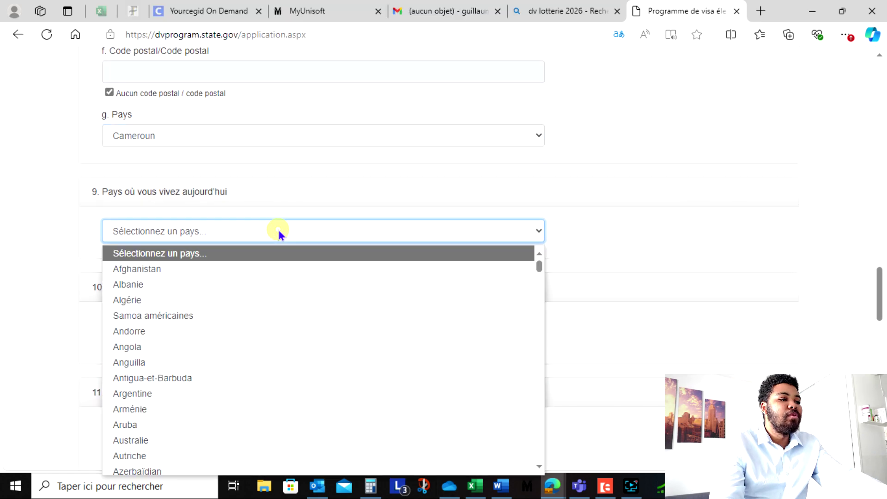
pyautogui.press('c')
pyautogui.scroll(-2, 240, 314)
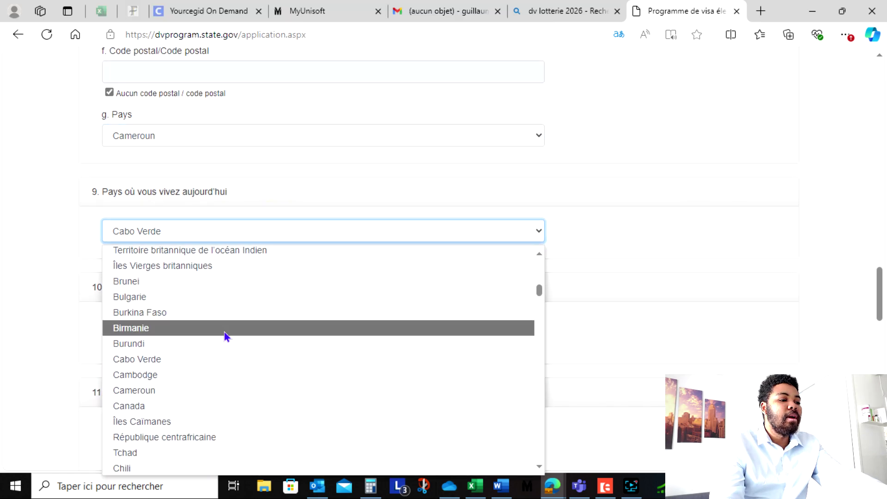
pyautogui.click(184, 385)
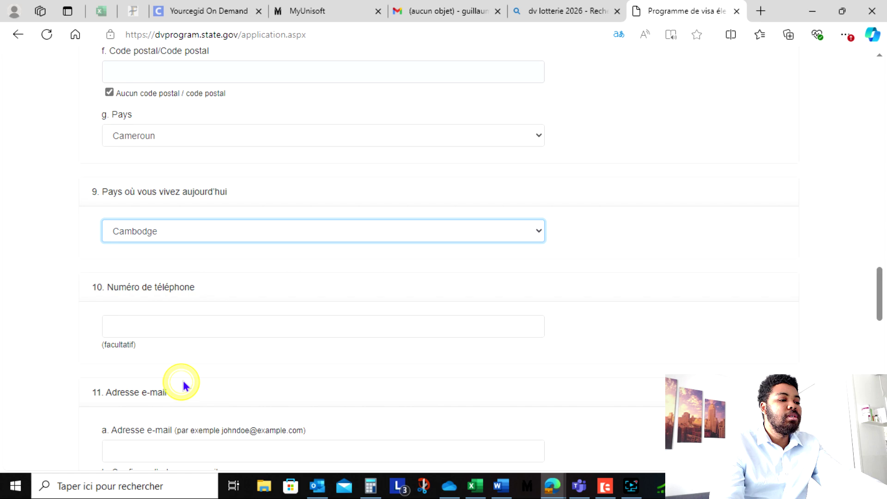
pyautogui.click(188, 230)
pyautogui.scroll(-2, 184, 352)
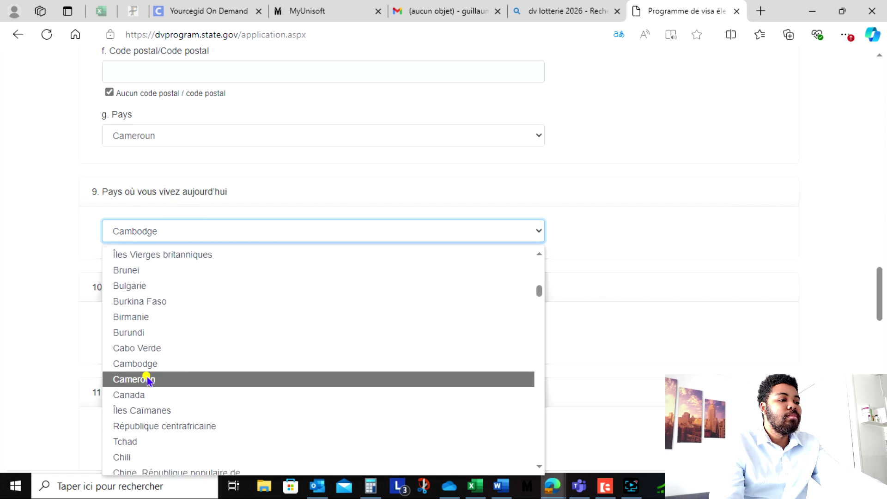
pyautogui.click(175, 376)
pyautogui.scroll(-2, 180, 261)
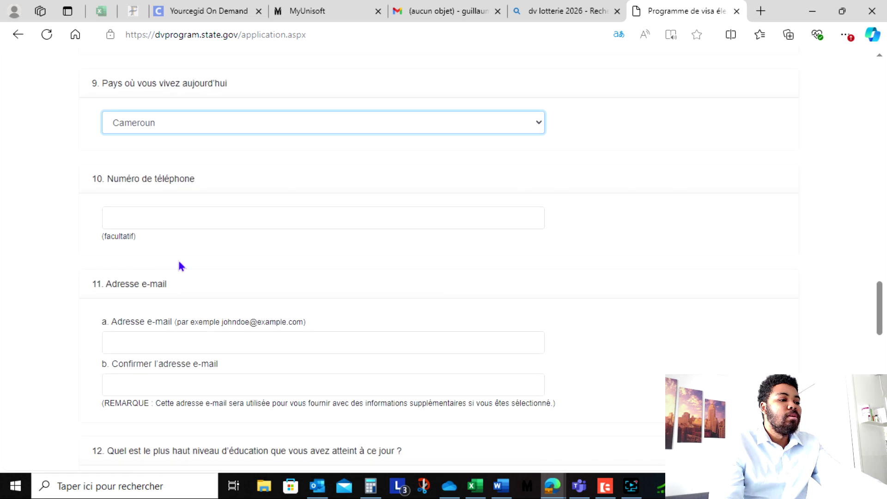
pyautogui.click(168, 213)
pyautogui.click(510, 244)
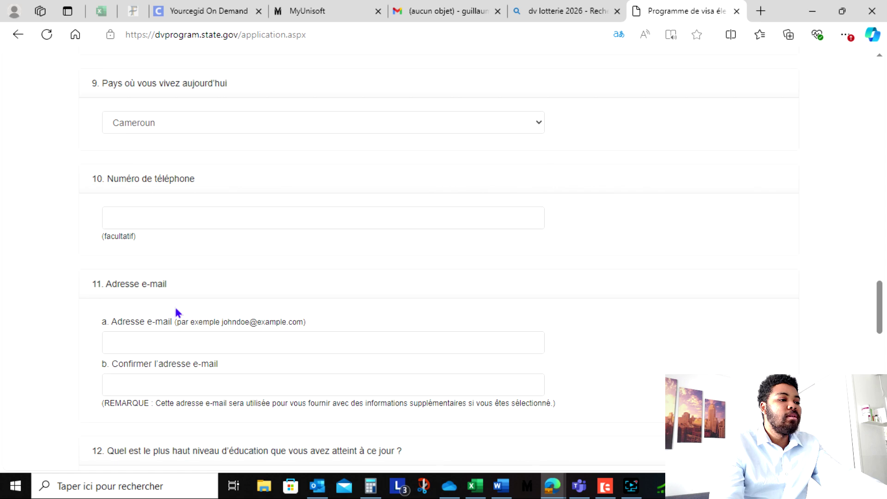
pyautogui.scroll(-2, 178, 300)
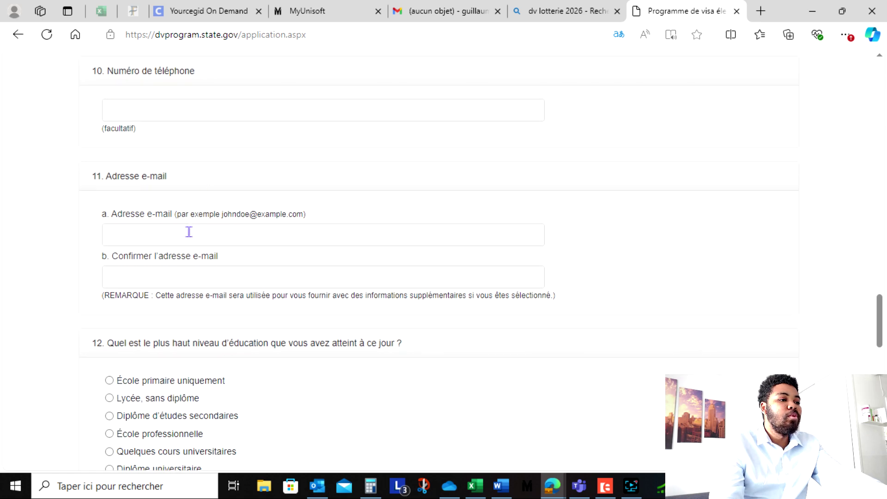
# - Fill both e-mail fields with the entrant's saved e-mail address from autofill
pyautogui.click(189, 232)
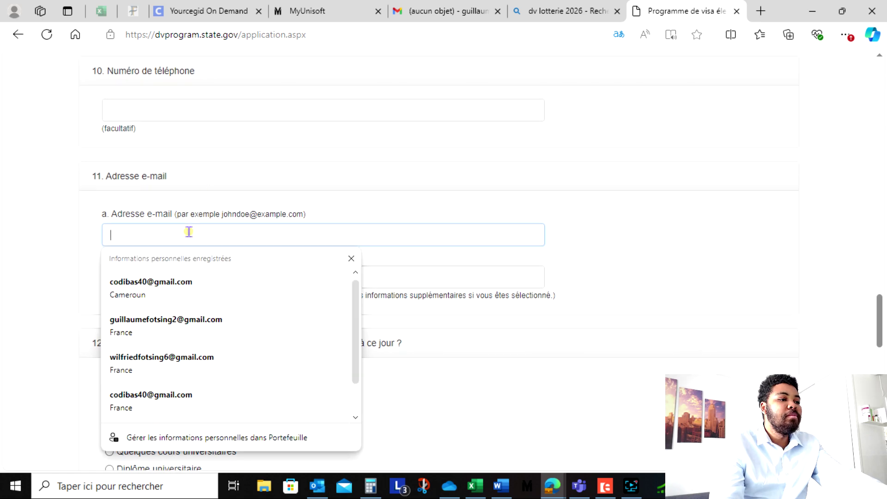
pyautogui.click(188, 323)
pyautogui.scroll(-2, 279, 304)
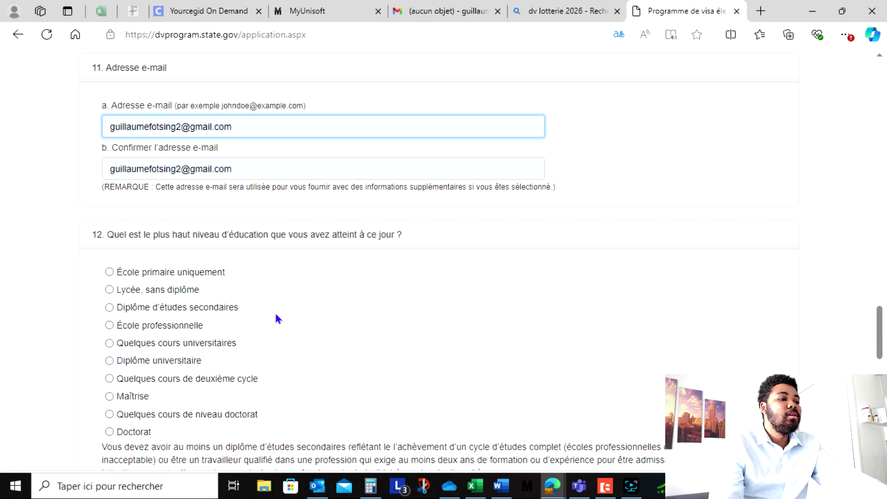
pyautogui.scroll(-2, 277, 317)
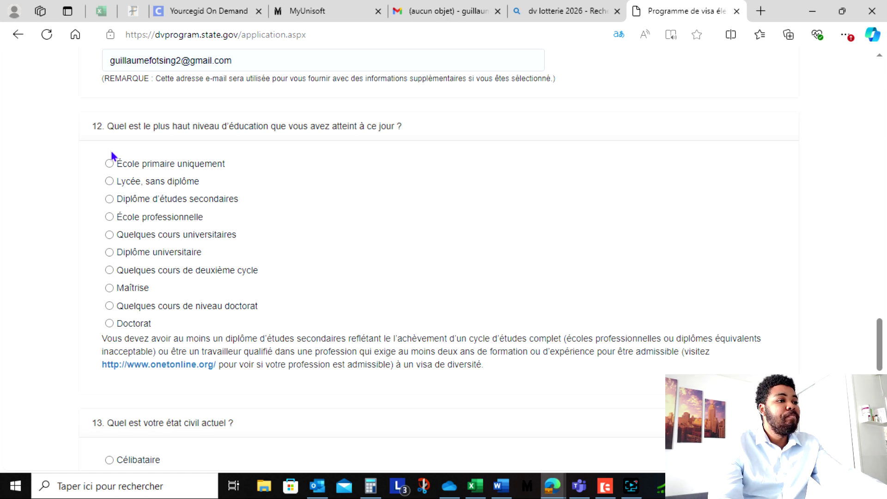
# - Select Diplôme universitaire as the highest education level under question 12
pyautogui.click(109, 200)
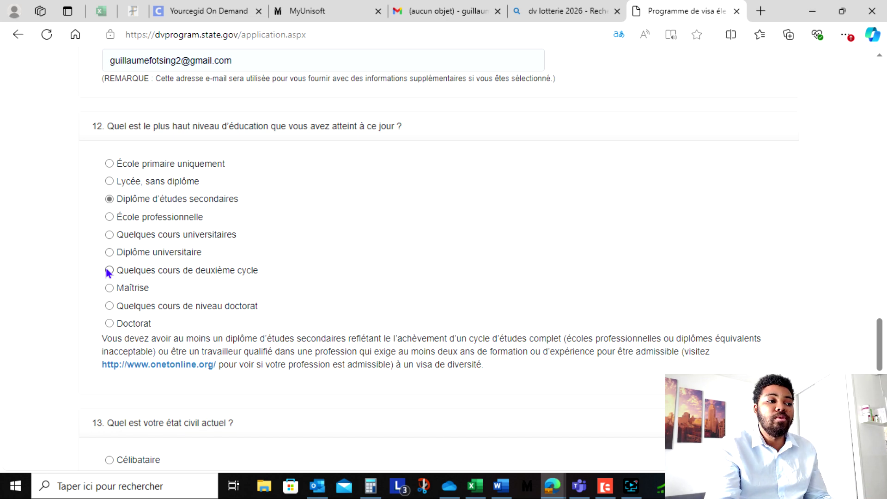
pyautogui.click(110, 288)
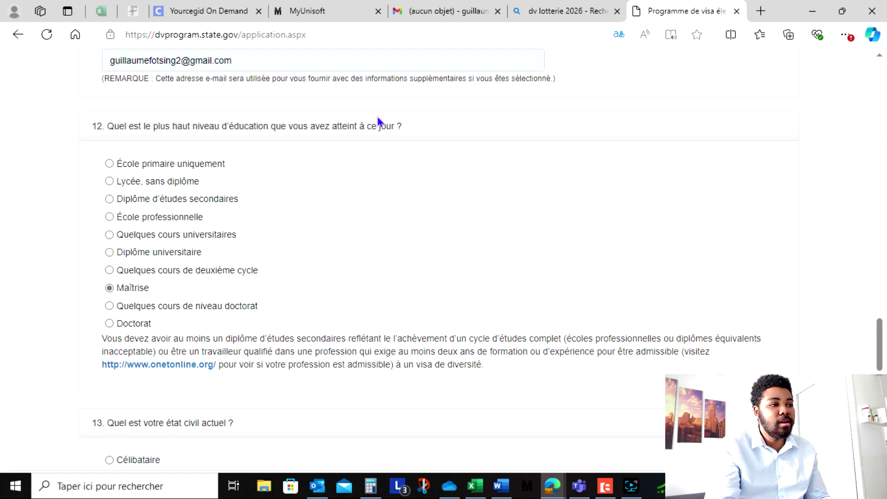
pyautogui.click(109, 253)
pyautogui.scroll(-5, 139, 263)
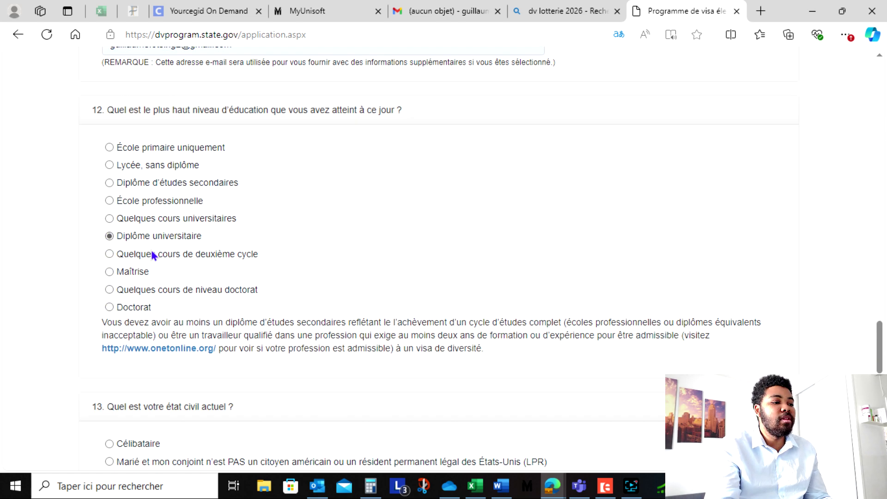
pyautogui.scroll(-2, 197, 272)
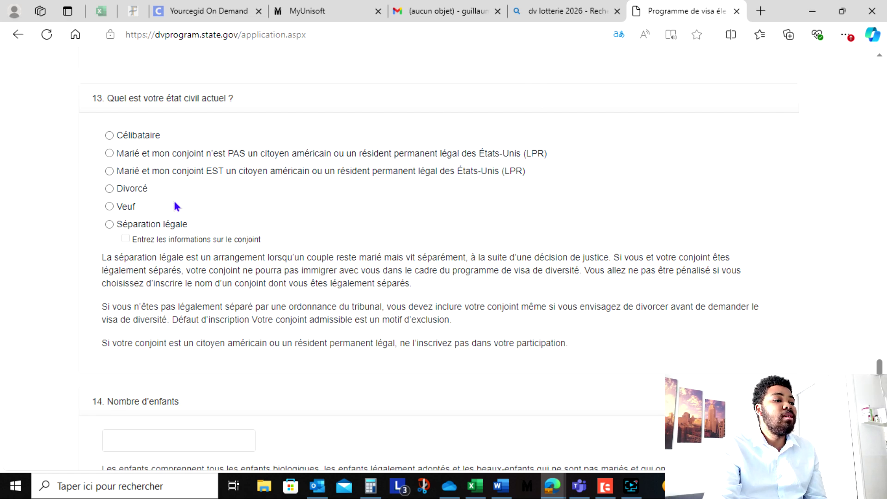
# - Mark the status as married to a non-US-citizen spouse, enter 1 child, and continue
pyautogui.click(115, 153)
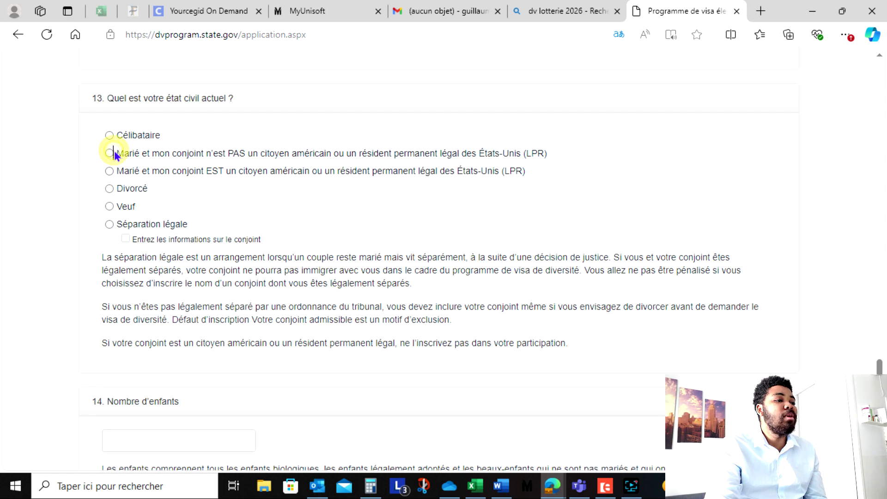
pyautogui.click(106, 153)
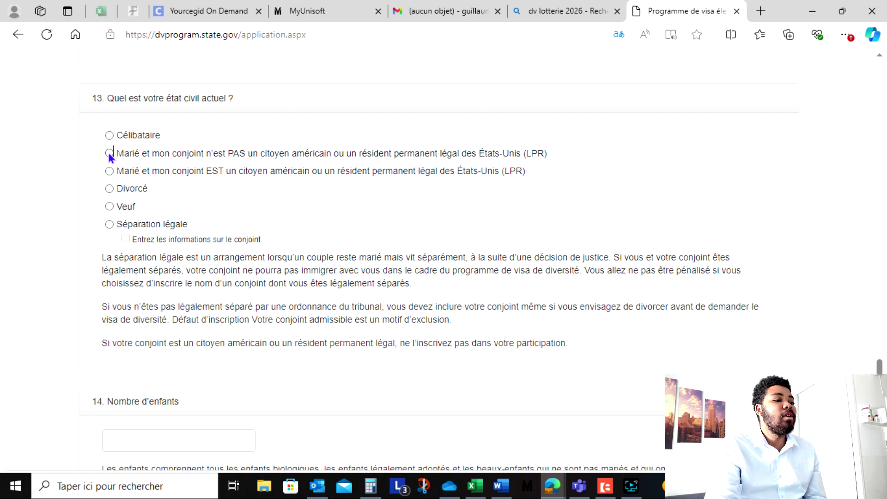
pyautogui.click(109, 153)
pyautogui.scroll(-5, 226, 237)
pyautogui.click(191, 223)
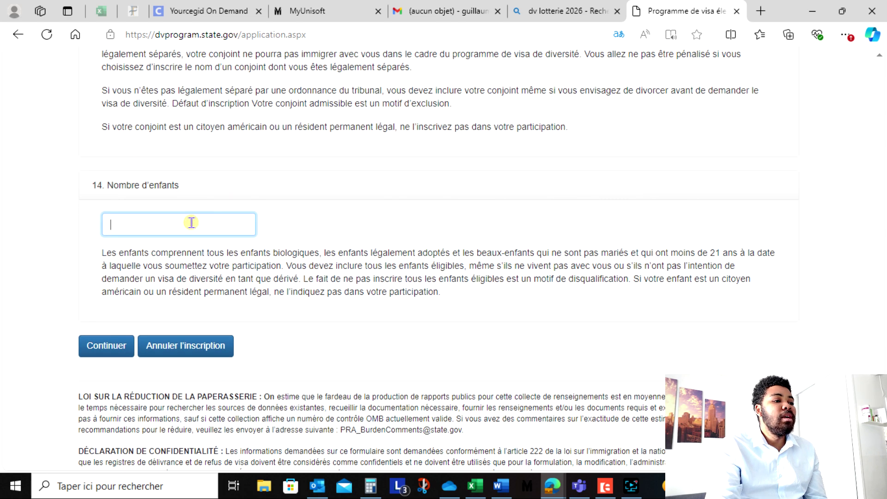
pyautogui.write('1')
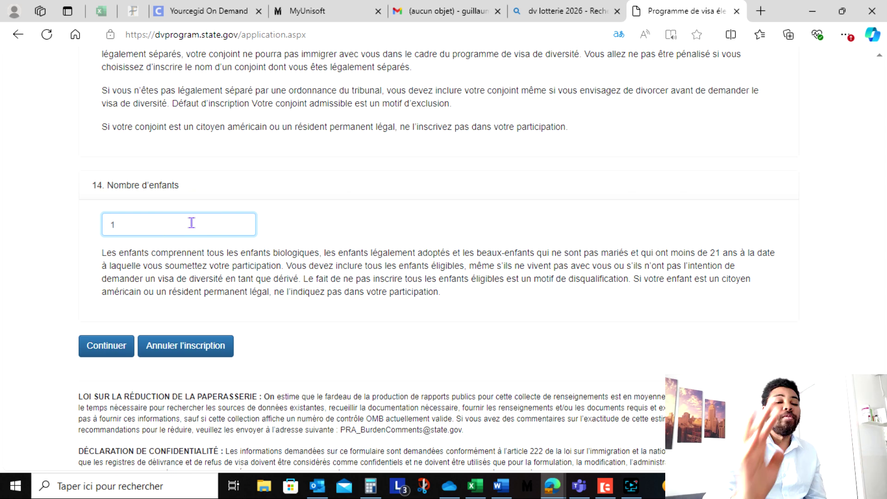
pyautogui.click(118, 346)
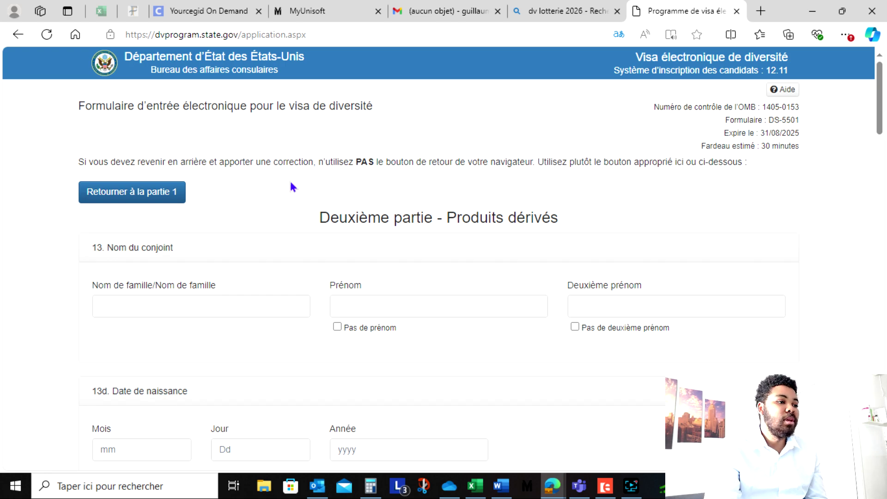
# - Enter the spouse's last name and first name and mark that the spouse has no middle name
pyautogui.click(182, 305)
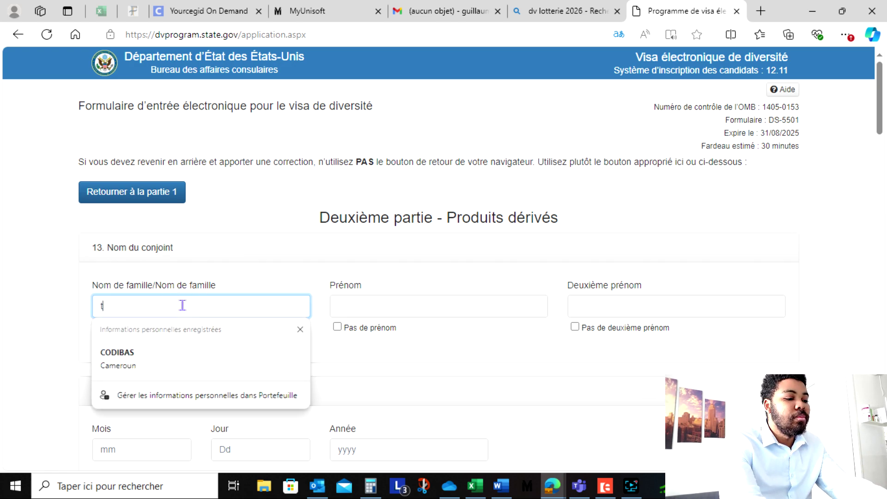
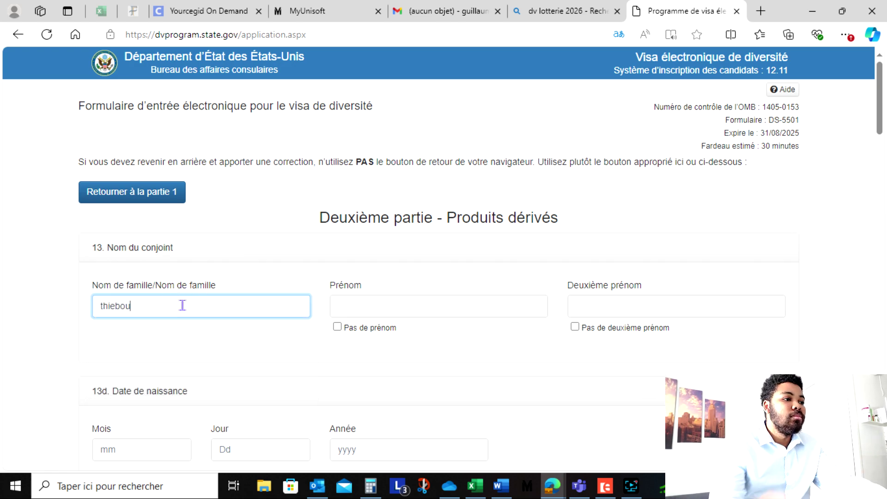
pyautogui.click(358, 319)
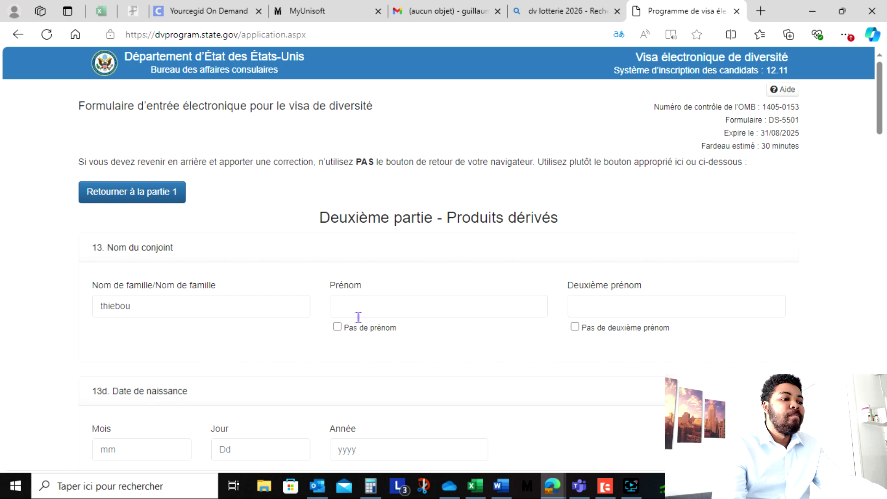
pyautogui.click(368, 313)
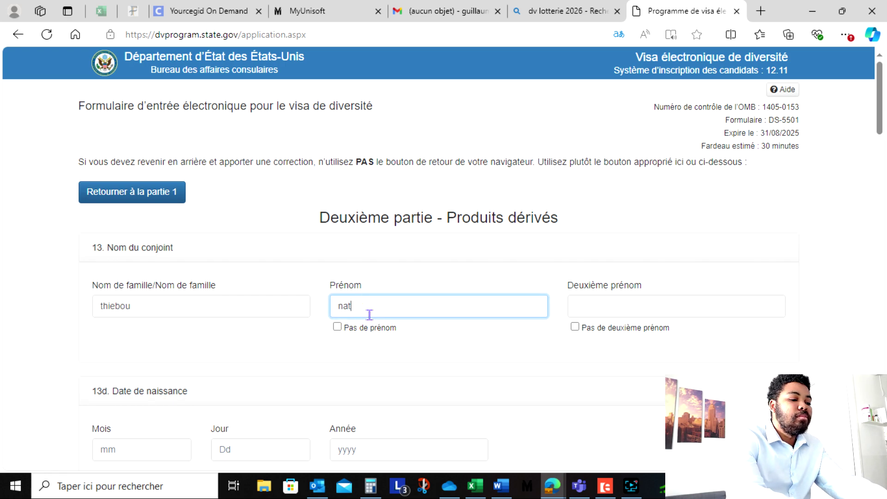
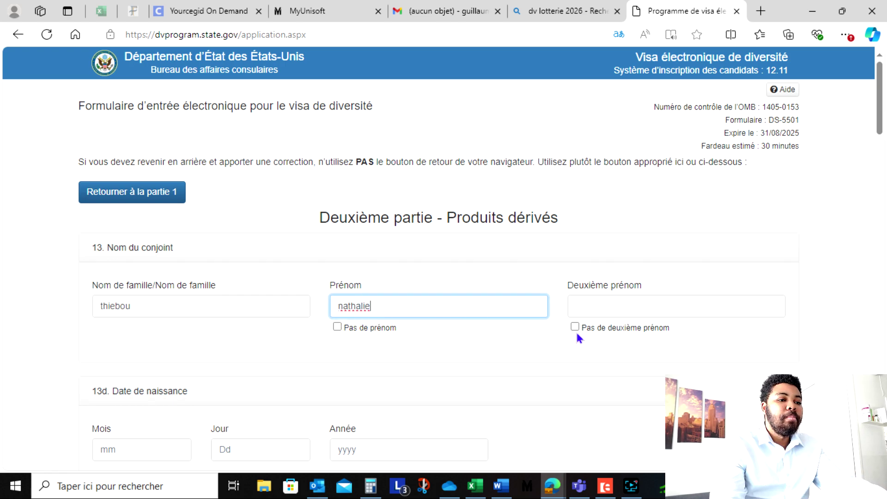
pyautogui.click(575, 326)
pyautogui.scroll(-2, 462, 323)
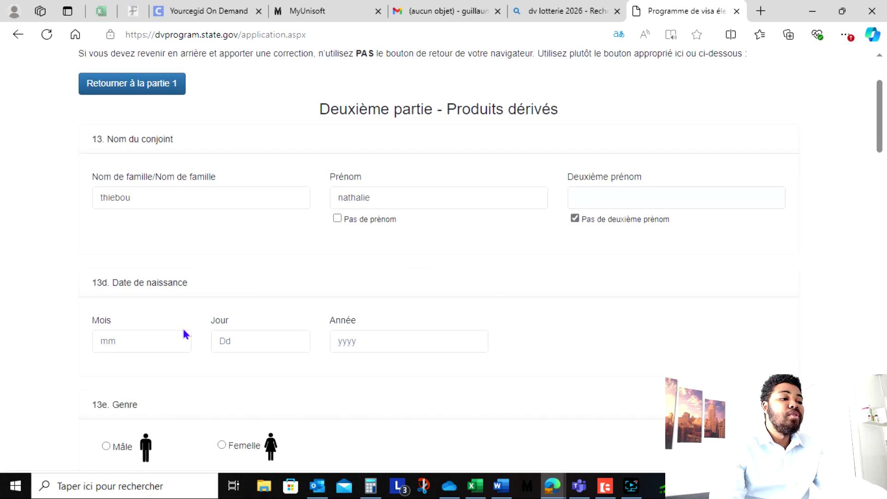
pyautogui.click(177, 342)
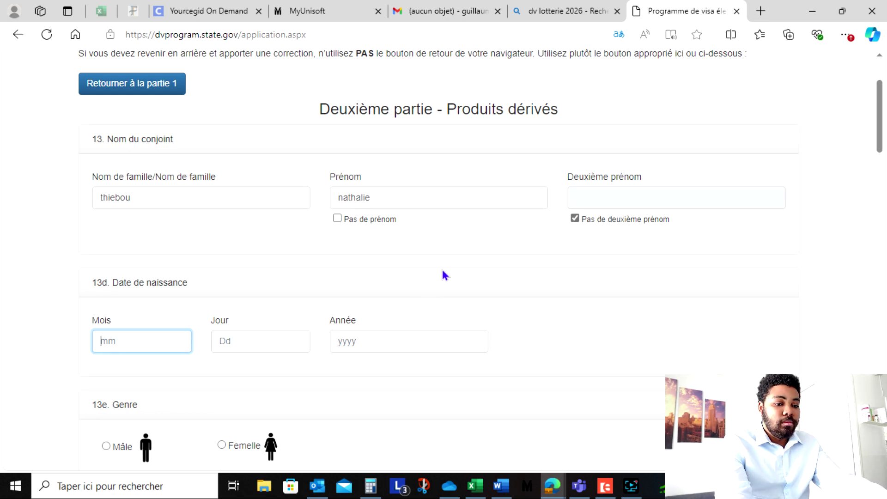
pyautogui.press('Tab')
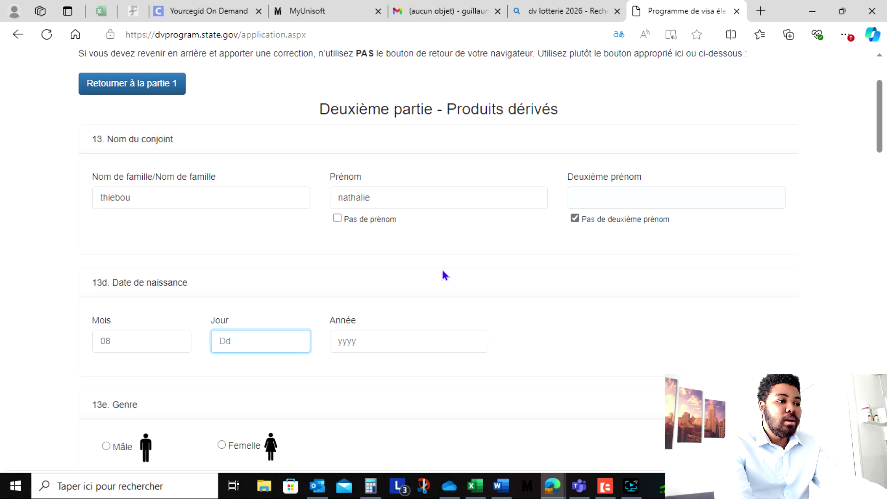
pyautogui.press('Tab')
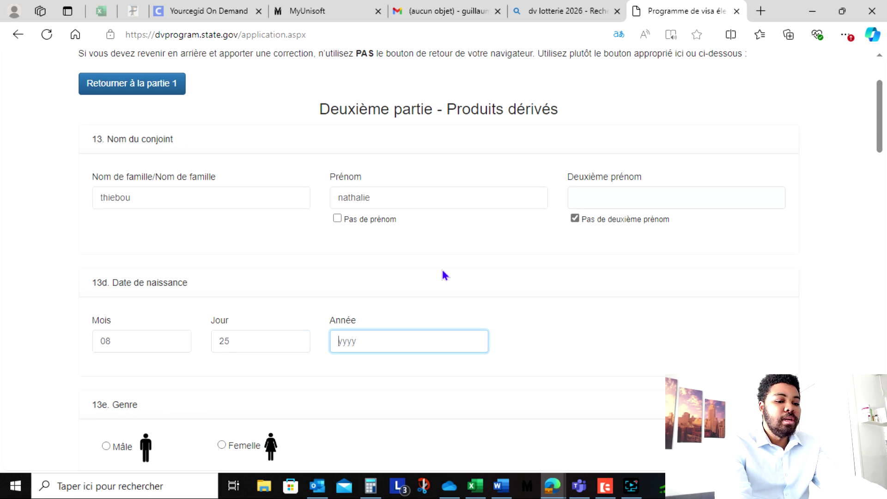
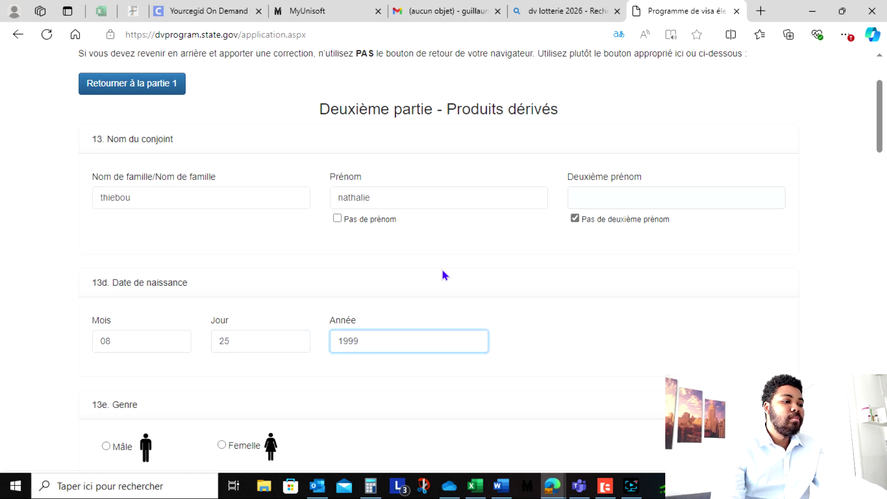
pyautogui.scroll(-5, 331, 317)
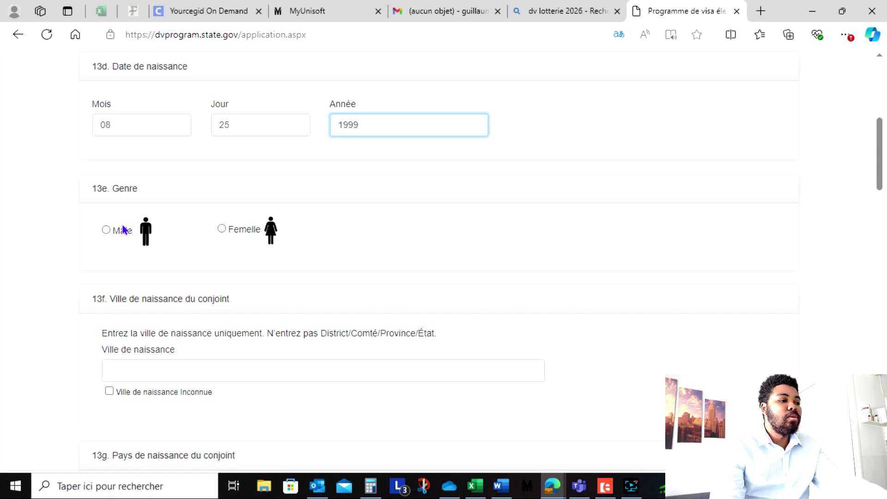
# - Set the spouse's gender to Femelle and birth city to douala
pyautogui.click(228, 230)
pyautogui.scroll(-3, 192, 346)
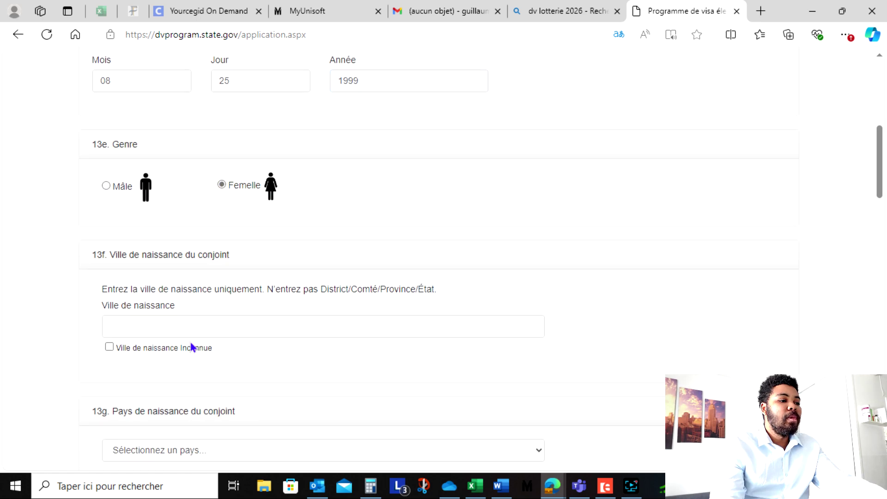
pyautogui.click(166, 264)
pyautogui.write('douala')
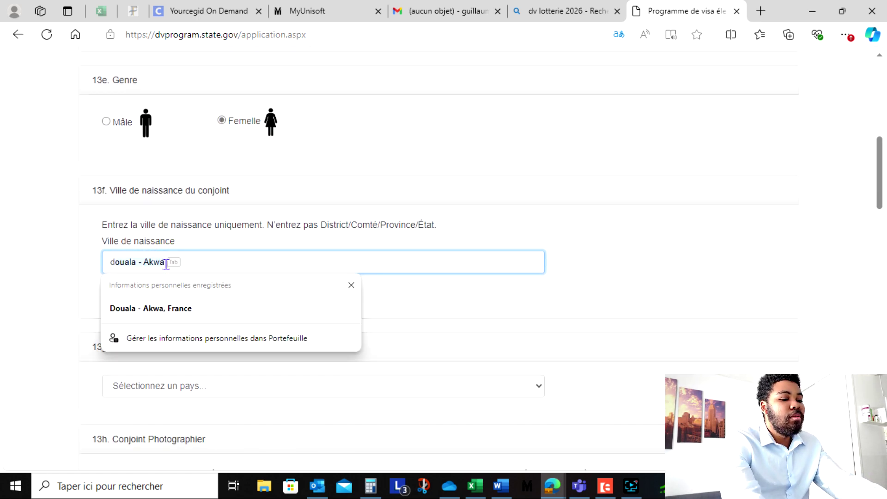
pyautogui.click(487, 236)
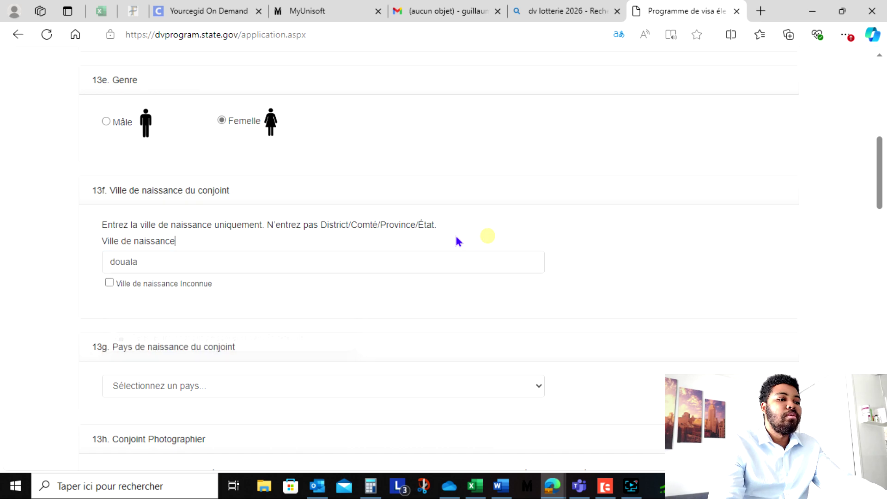
pyautogui.scroll(-3, 136, 211)
# - Choose Cameroun as the spouse's birth country and bring up the spouse photo picker
pyautogui.click(154, 279)
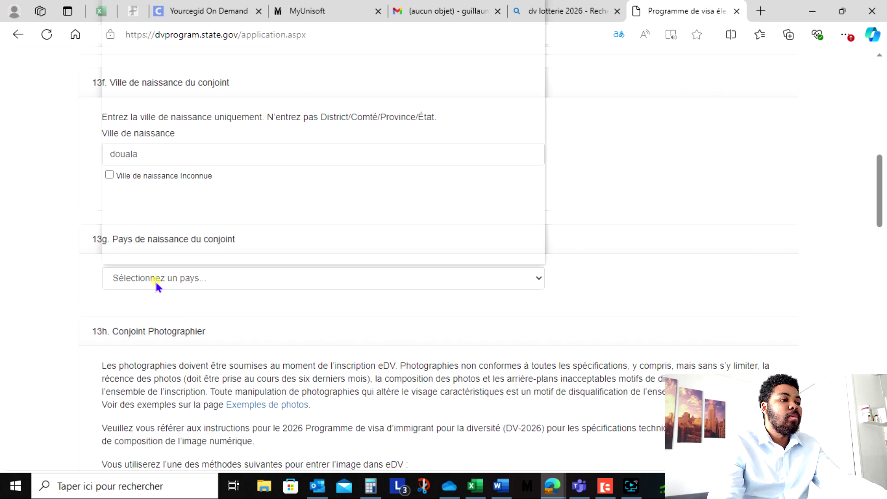
pyautogui.press('c')
pyautogui.scroll(-3, 164, 234)
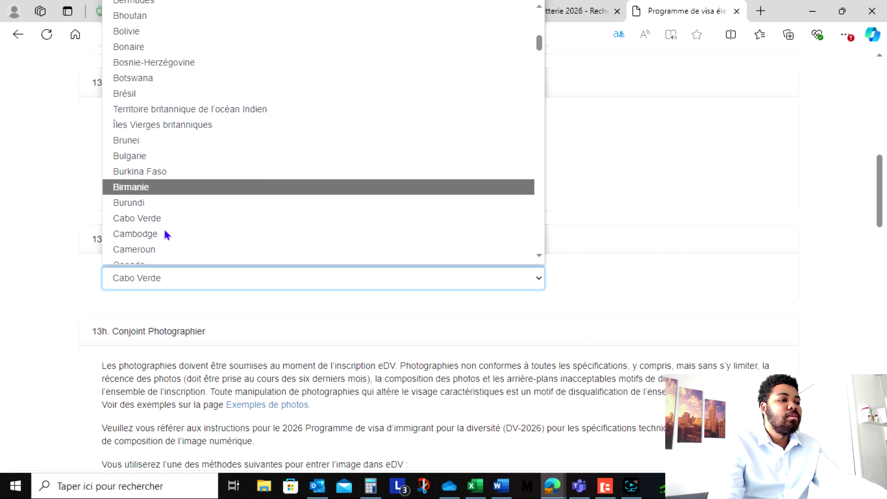
pyautogui.press('Escape')
pyautogui.press('Down')
pyautogui.press('Down')
pyautogui.scroll(-5, 199, 337)
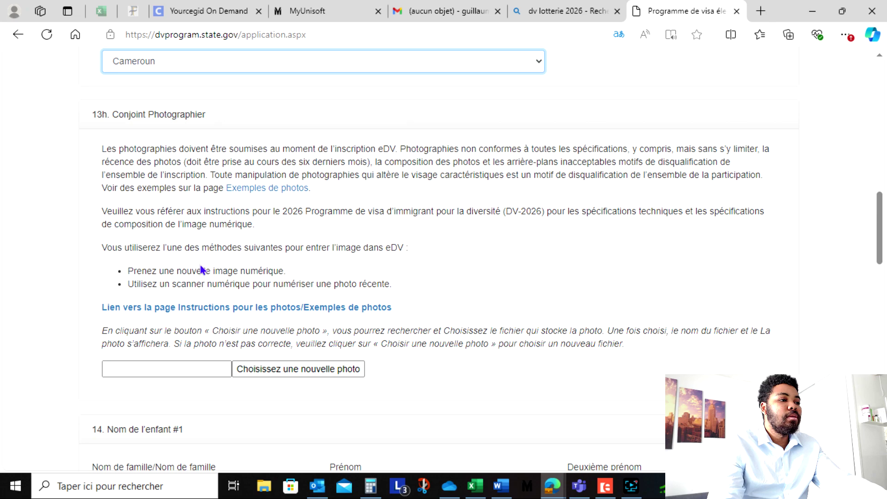
pyautogui.click(270, 369)
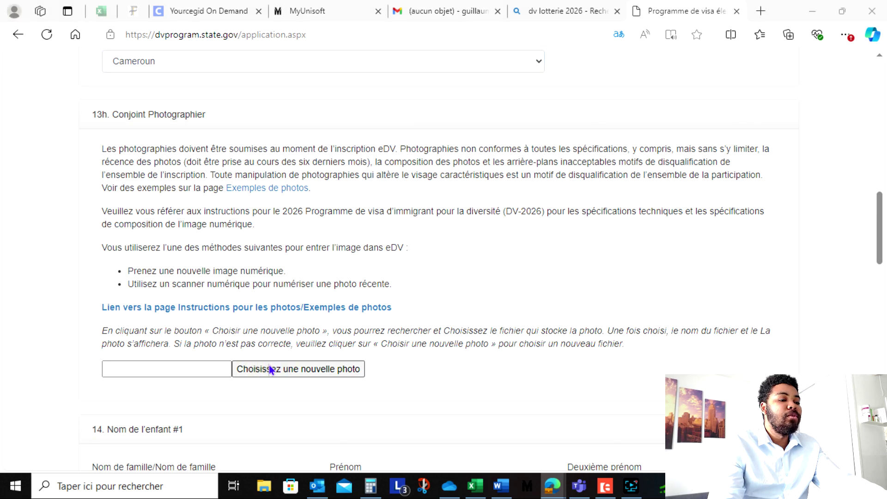
# - Upload 1000109586.jpg as the spouse's photo
pyautogui.click(185, 109)
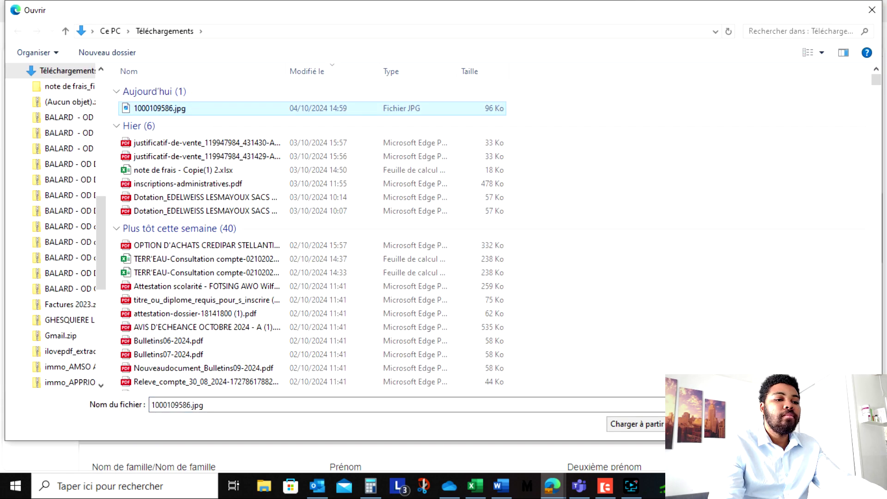
pyautogui.doubleClick(185, 109)
pyautogui.scroll(-7, 484, 293)
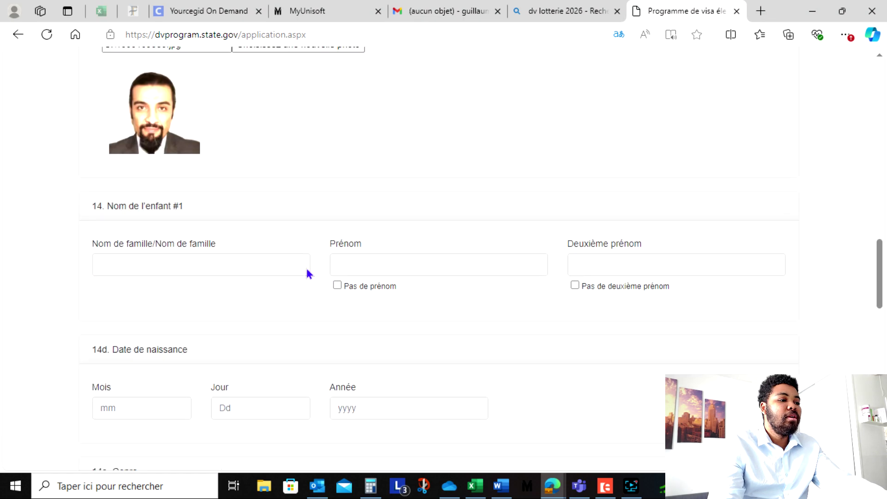
# - Enter the first child's last name and first name and mark no middle name
pyautogui.click(183, 267)
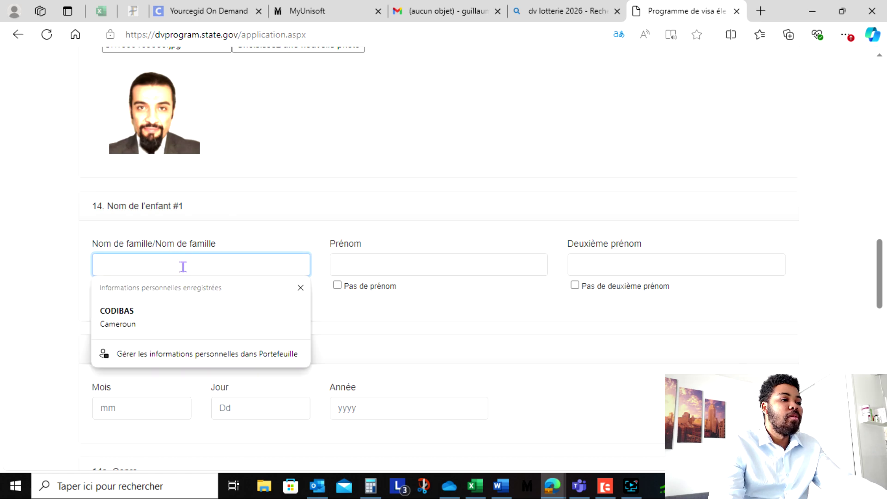
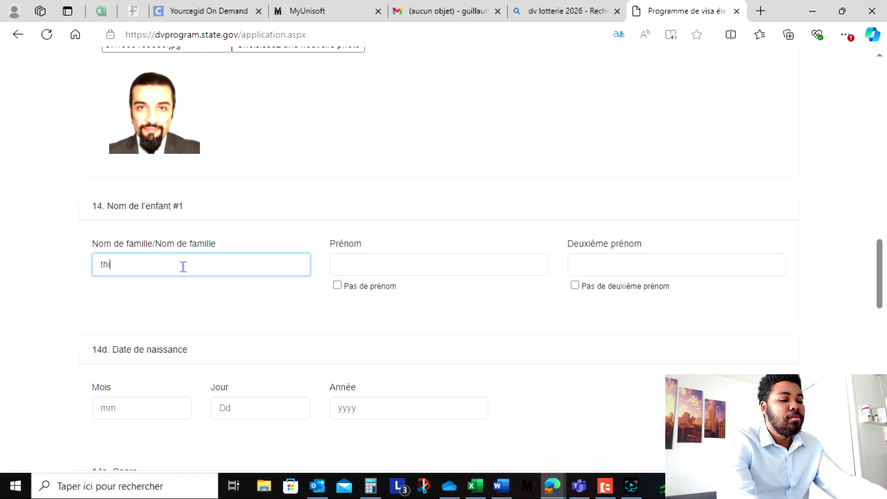
pyautogui.press('Tab')
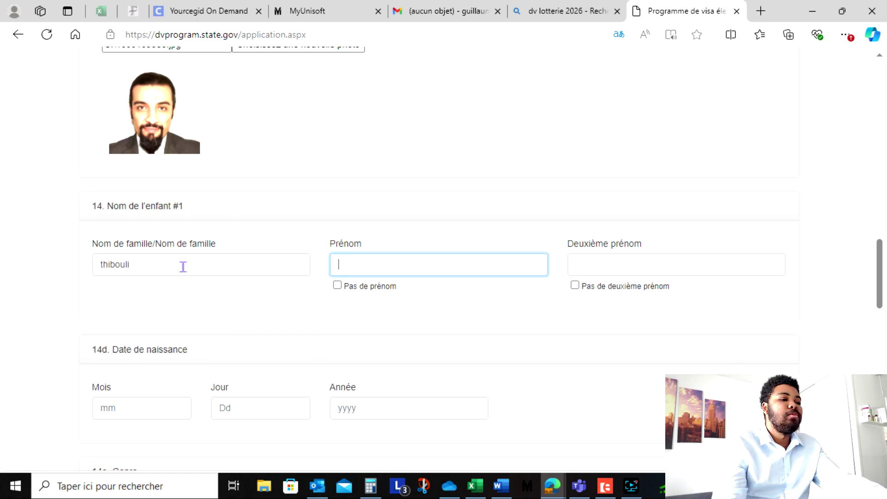
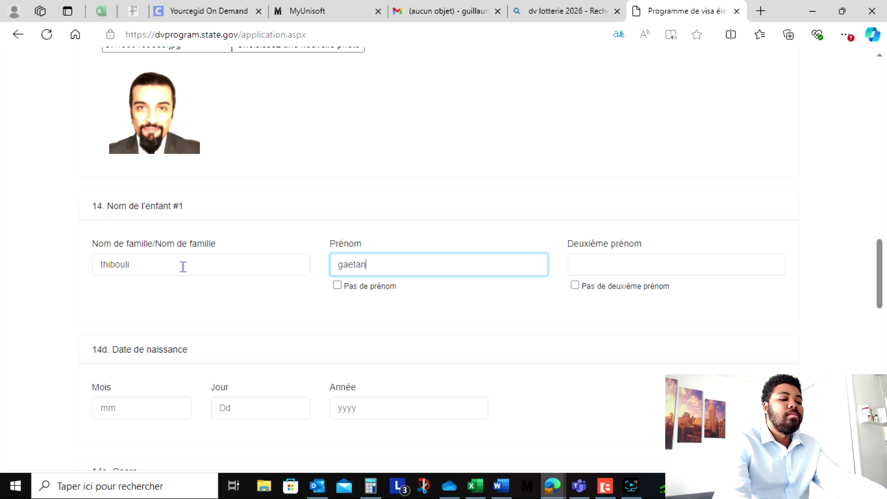
pyautogui.click(574, 285)
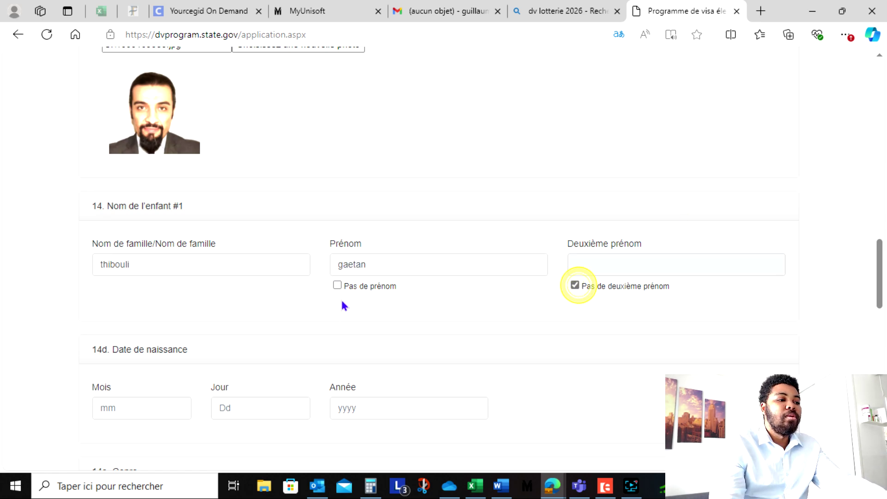
pyautogui.scroll(-2, 278, 298)
pyautogui.click(153, 306)
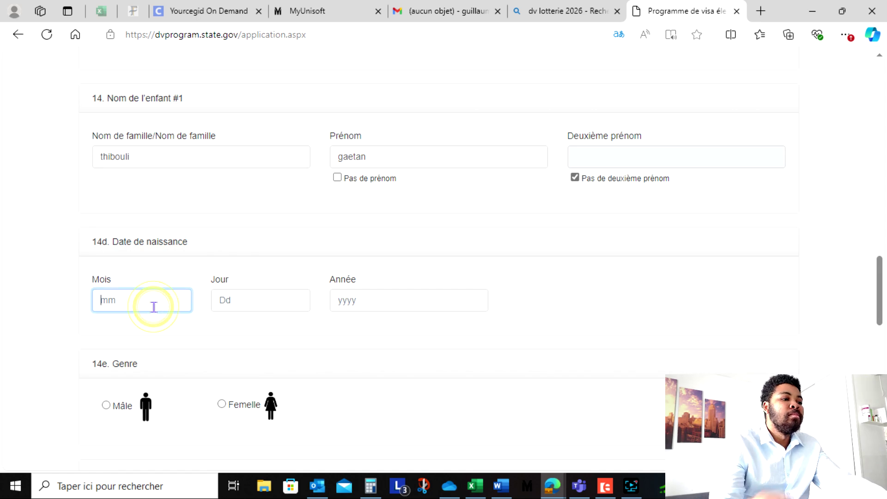
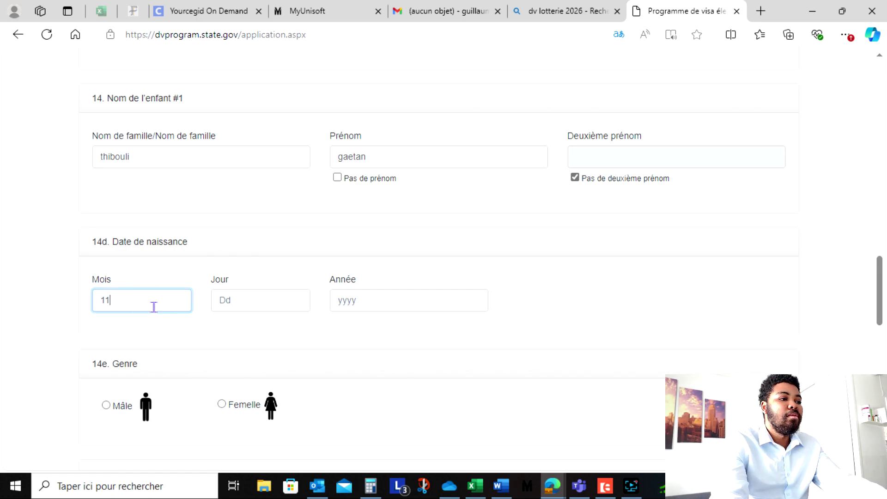
pyautogui.press('Tab')
pyautogui.press('Tab')
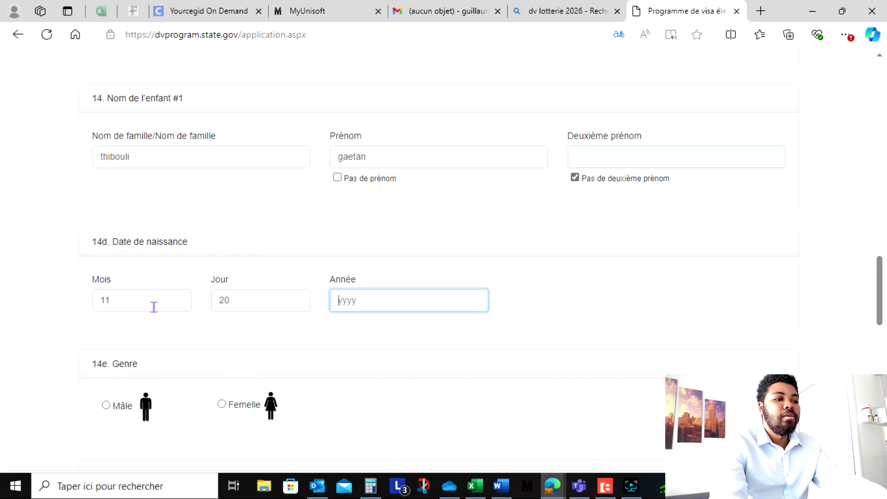
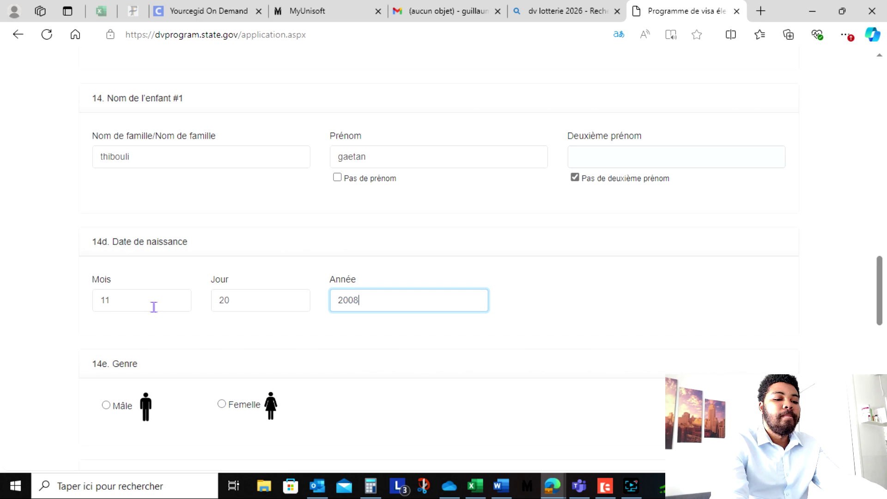
pyautogui.scroll(-1, 182, 302)
pyautogui.scroll(-3, 182, 302)
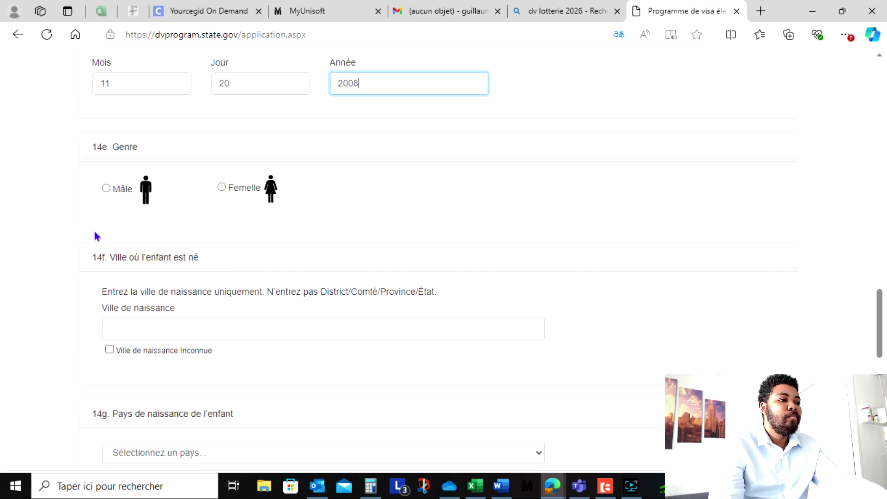
# - Set the child's gender to Mâle and birth city to douala
pyautogui.click(106, 188)
pyautogui.click(148, 332)
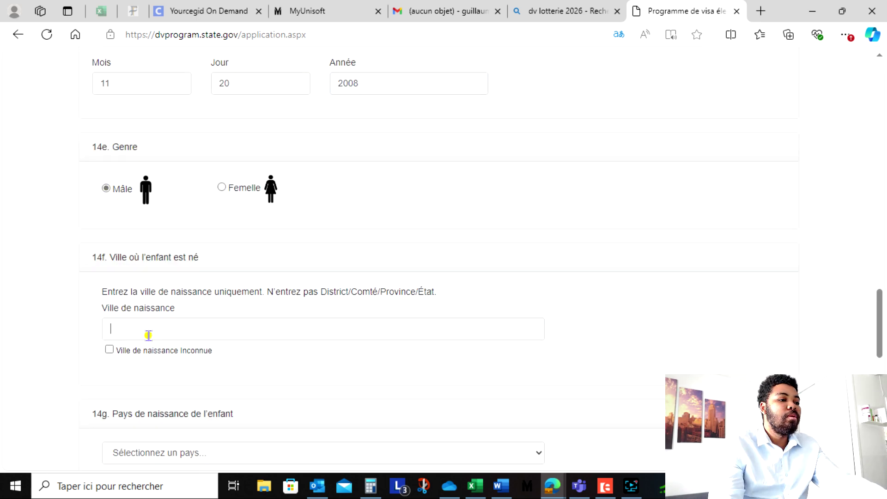
pyautogui.write('douala')
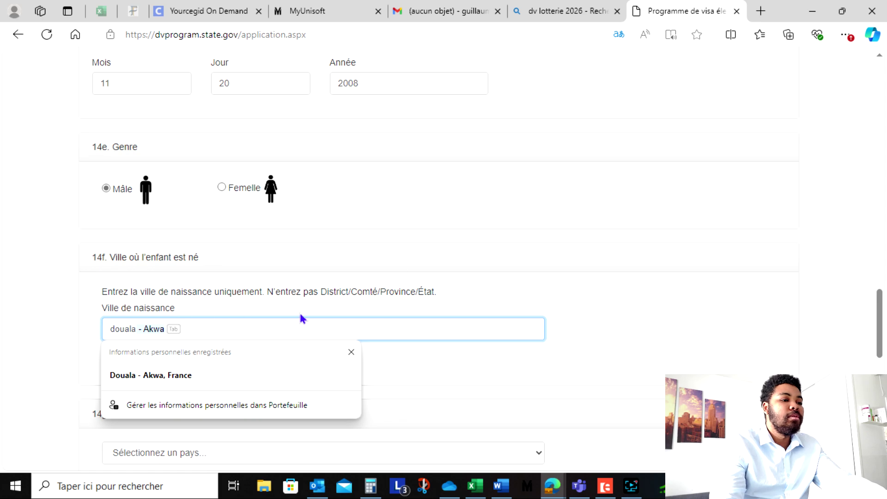
pyautogui.click(445, 284)
pyautogui.scroll(-4, 291, 295)
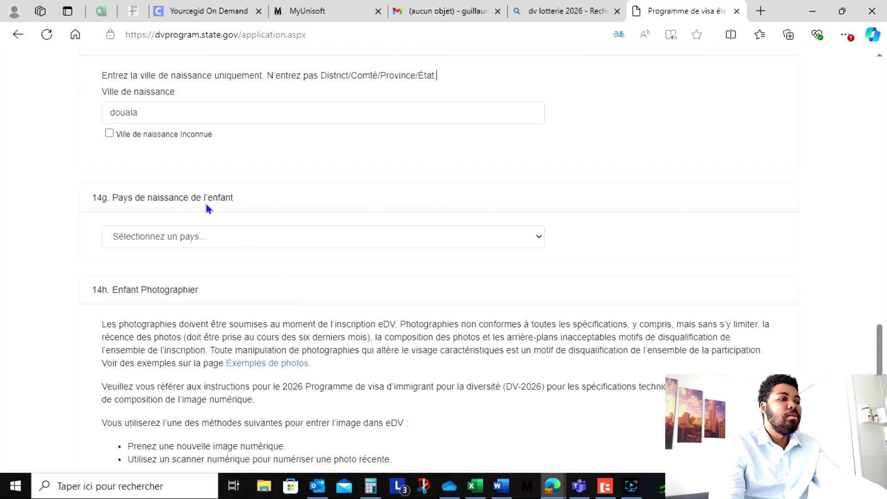
# - Select Cameroun as the child's birth country and bring up the child photo picker
pyautogui.click(181, 243)
pyautogui.press('c')
pyautogui.scroll(-3, 176, 203)
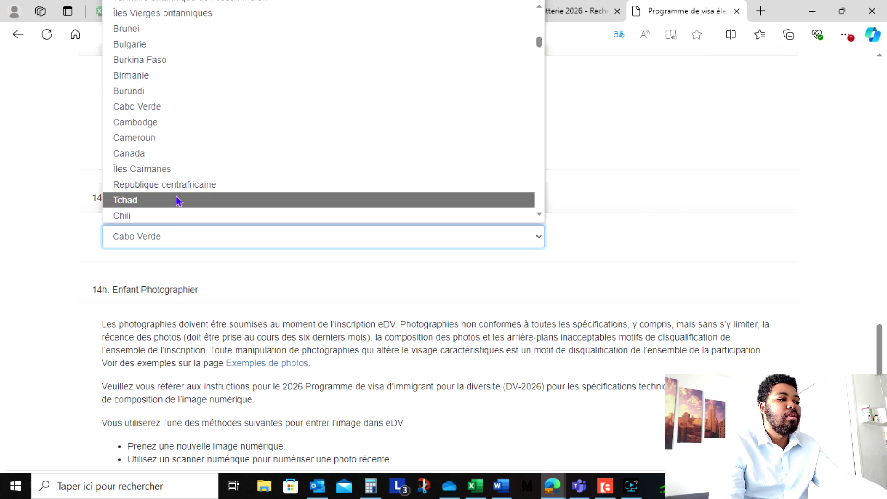
pyautogui.click(169, 137)
pyautogui.scroll(-5, 172, 154)
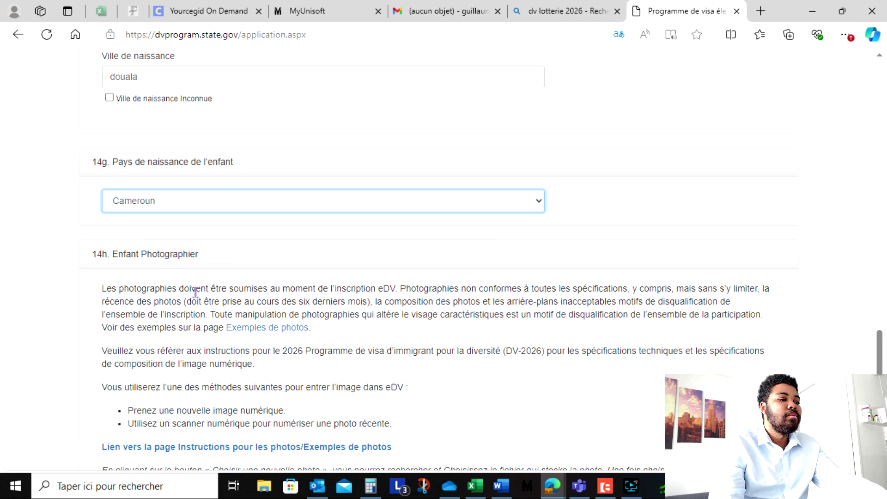
pyautogui.click(245, 329)
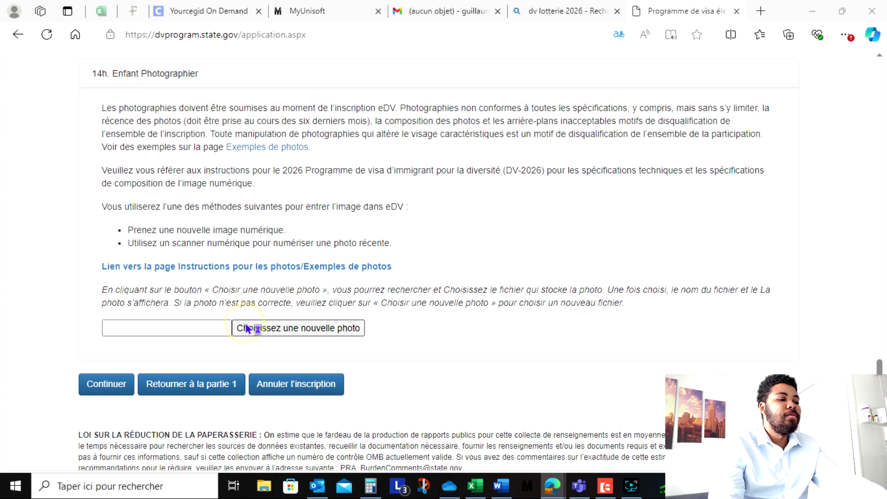
# - Upload 1000109586.jpg as the first child's photo and continue to the entry review page
pyautogui.click(240, 108)
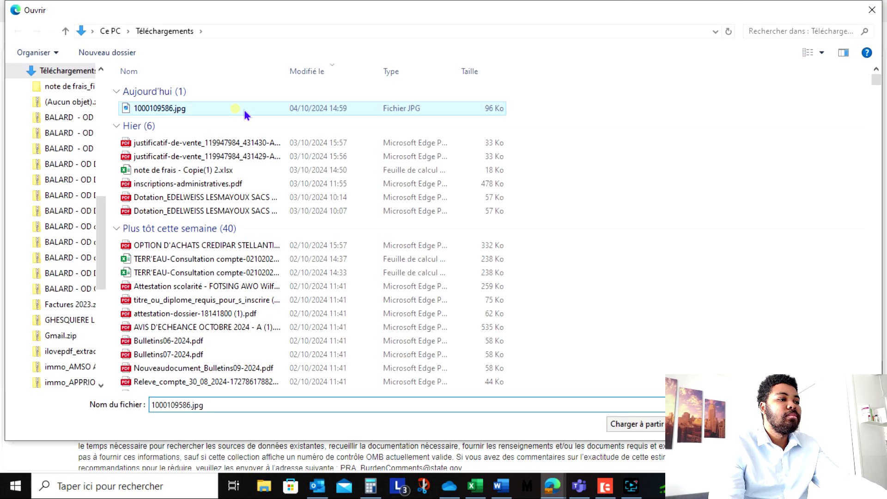
pyautogui.press('Return')
pyautogui.scroll(-5, 377, 273)
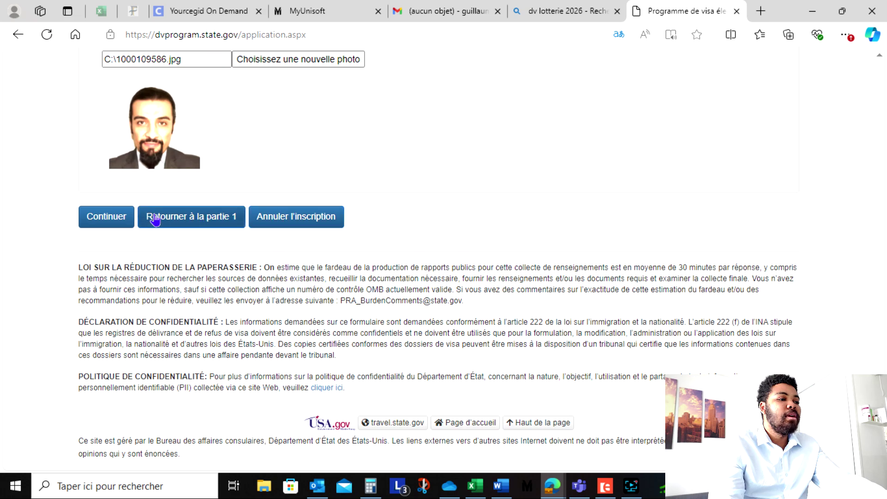
pyautogui.click(121, 222)
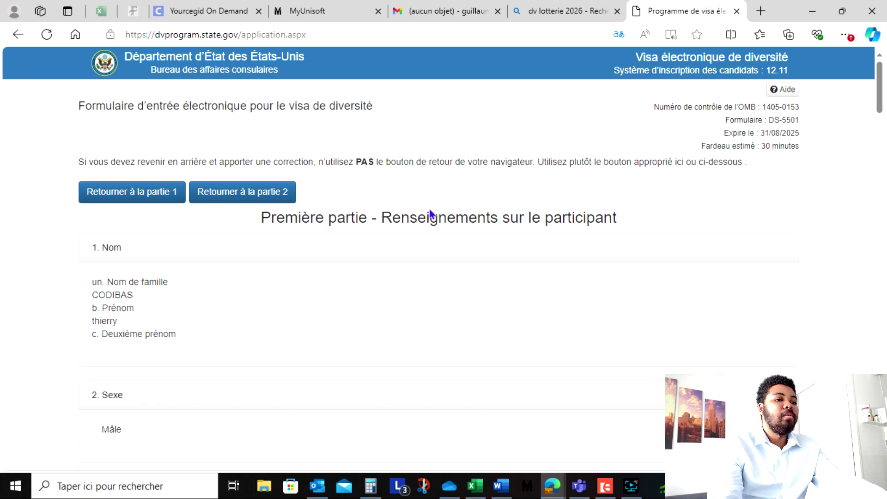
pyautogui.scroll(-7, 428, 216)
pyautogui.scroll(-20, 431, 223)
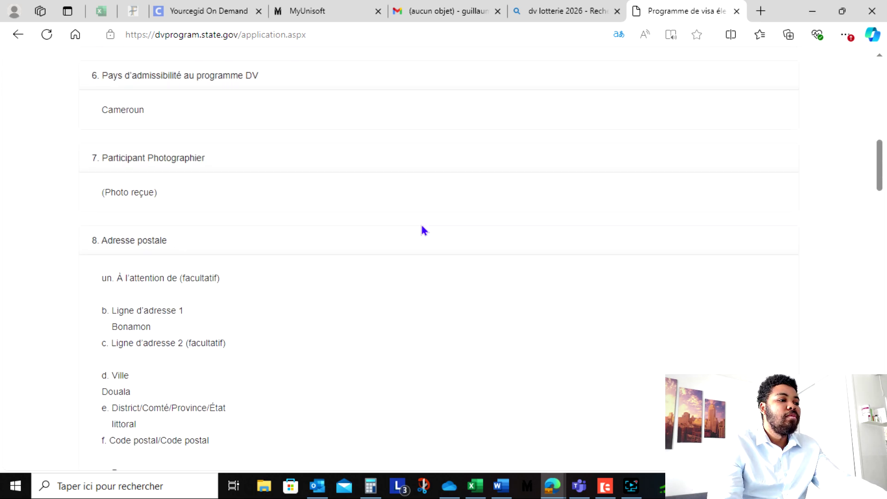
pyautogui.scroll(-8, 422, 234)
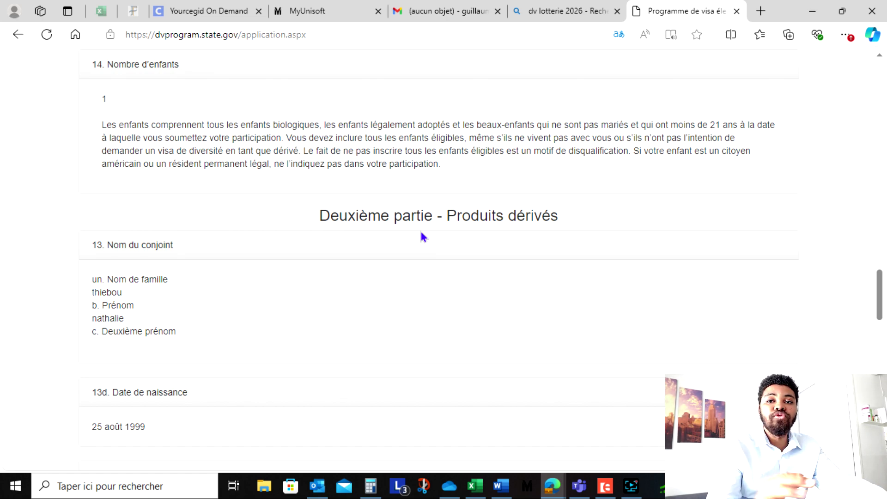
pyautogui.scroll(-5, 387, 221)
pyautogui.scroll(1, 430, 196)
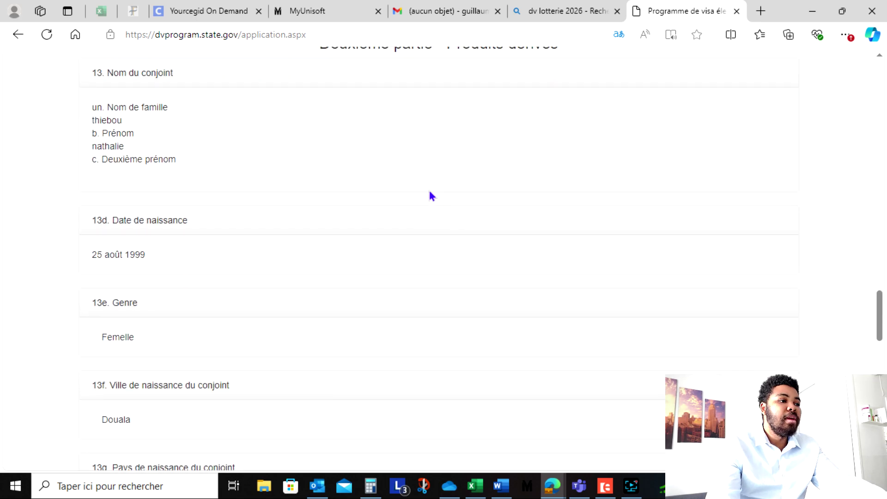
pyautogui.scroll(4, 430, 196)
pyautogui.scroll(-2, 317, 242)
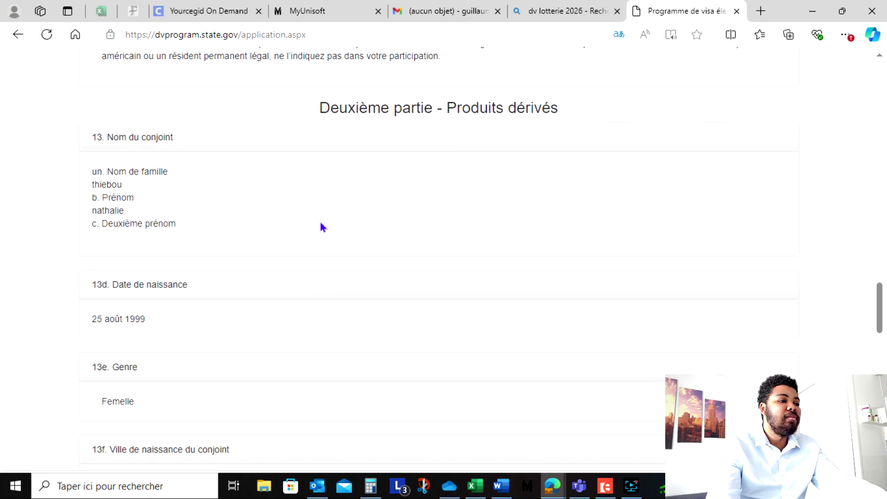
pyautogui.scroll(-15, 380, 217)
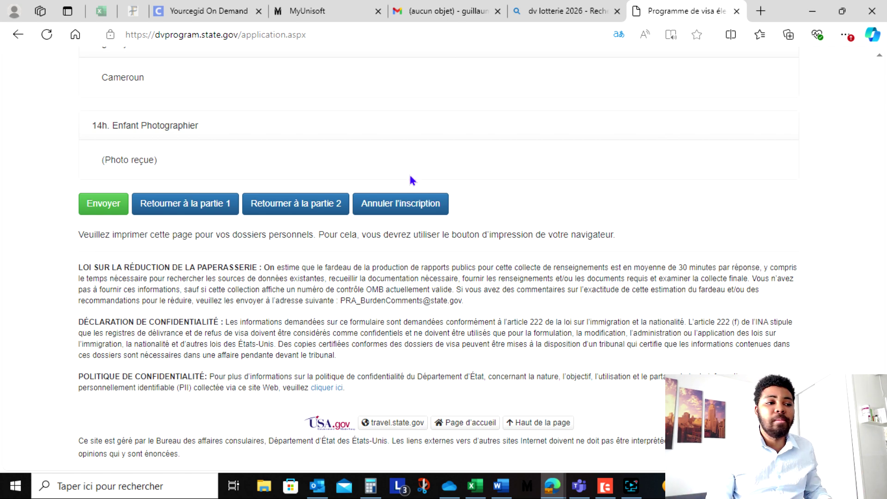
# - Submit the DV-2026 entry with the green Envoyer button
pyautogui.click(96, 203)
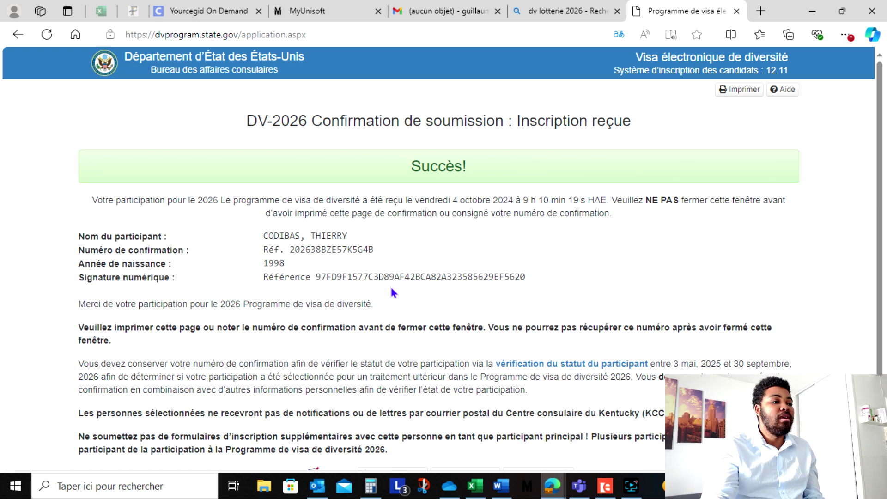
pyautogui.moveTo(294, 250); pyautogui.dragTo(222, 249)
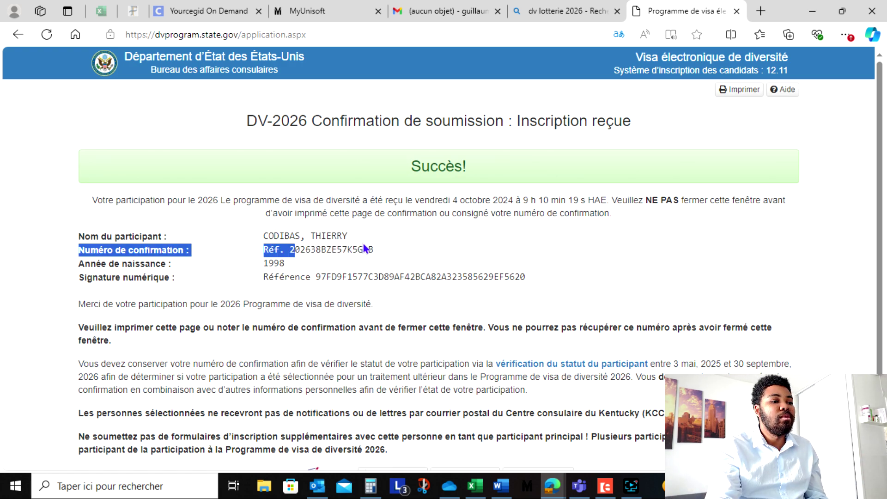
pyautogui.doubleClick(370, 250)
pyautogui.click(458, 251)
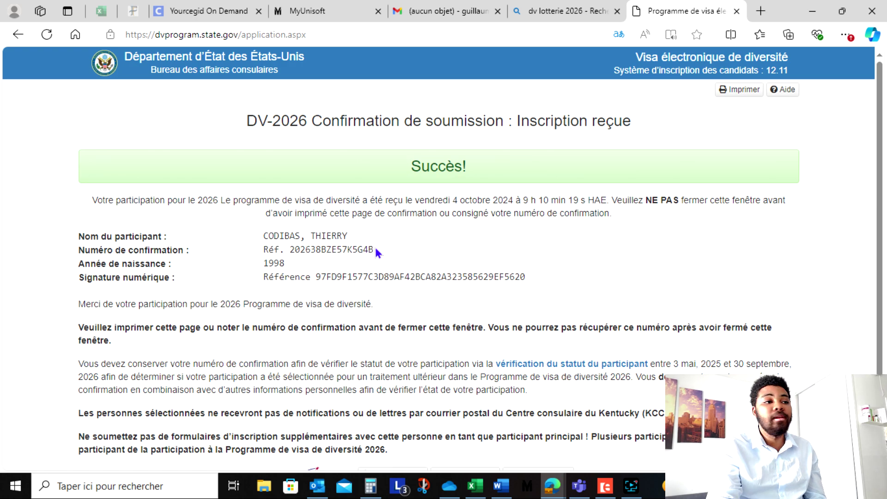
pyautogui.moveTo(375, 250); pyautogui.dragTo(291, 250)
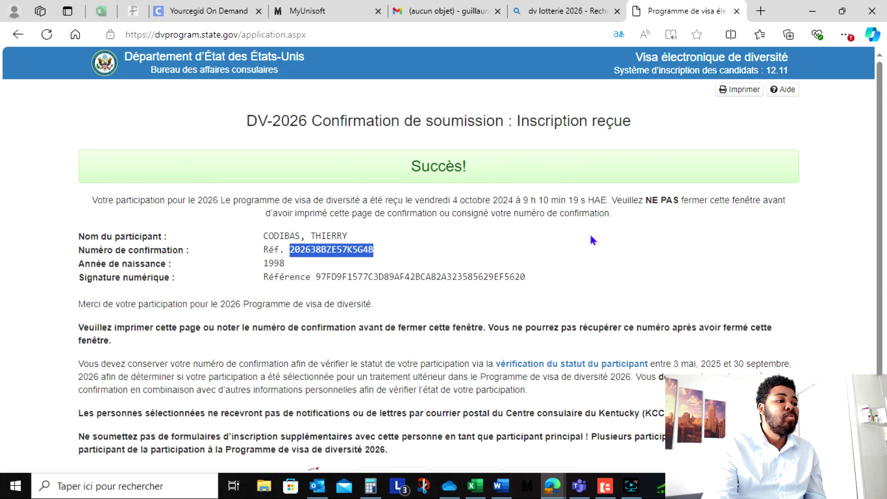
pyautogui.click(438, 294)
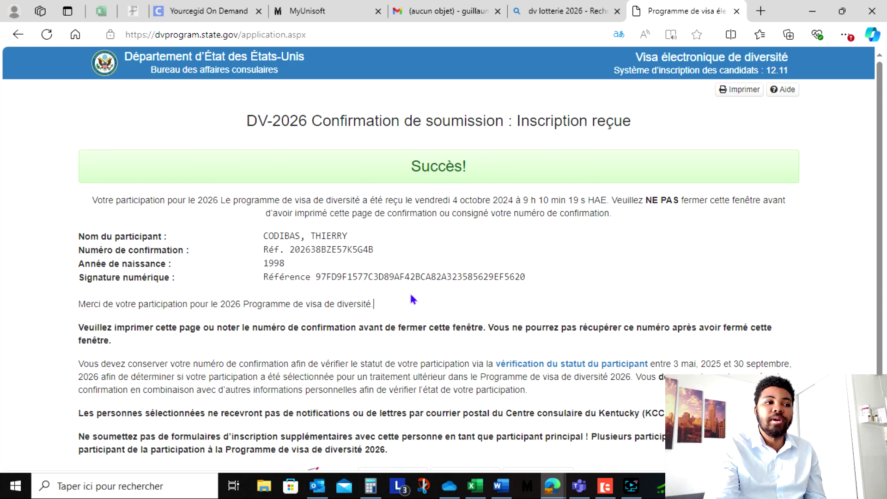
pyautogui.scroll(-1, 413, 300)
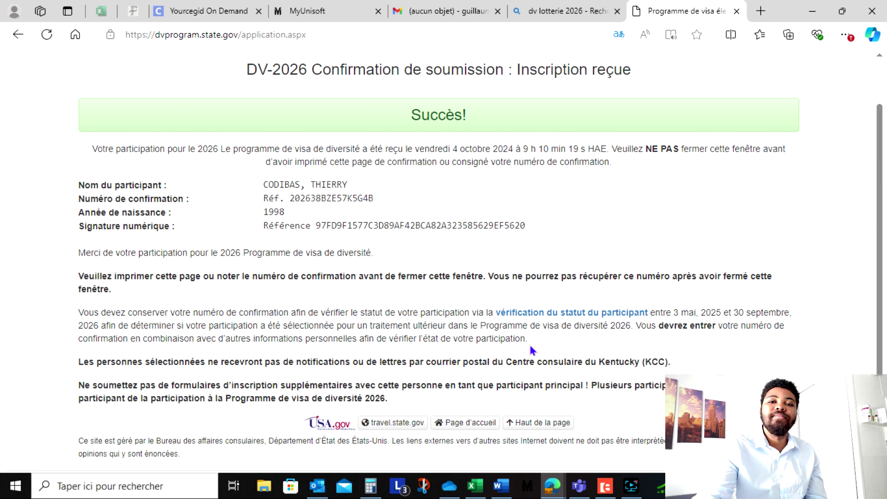
pyautogui.click(628, 492)
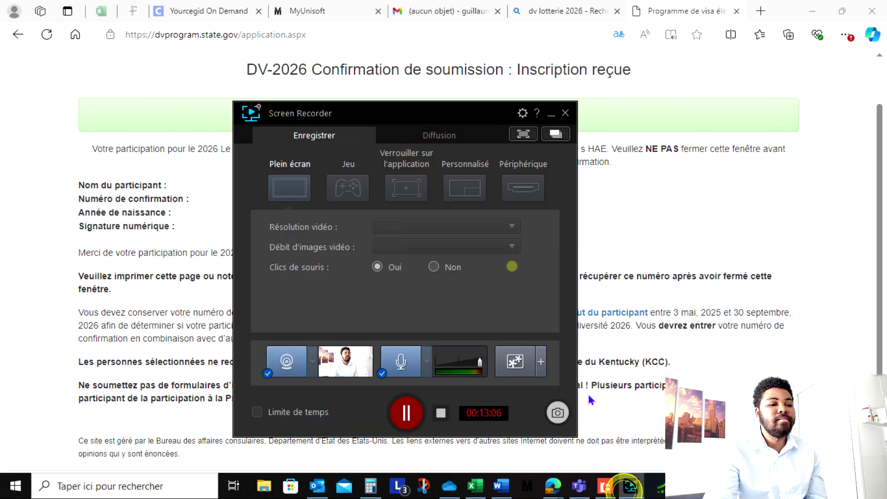